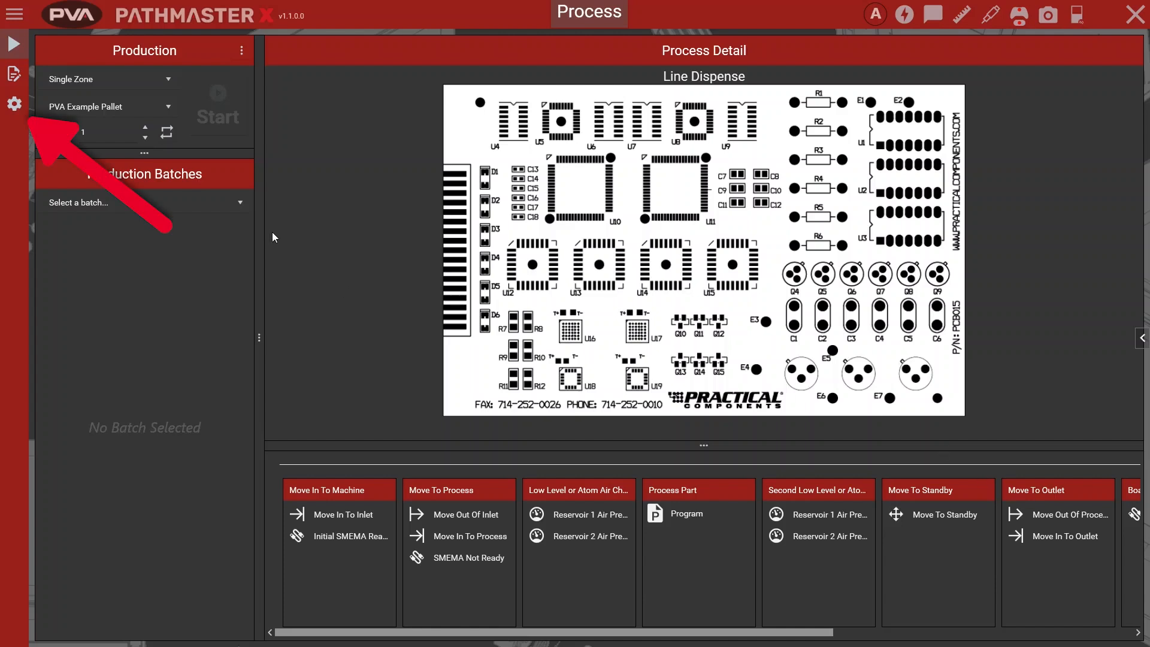
Create an application trigger named New Trigger and open its configuration settings.
click(15, 105)
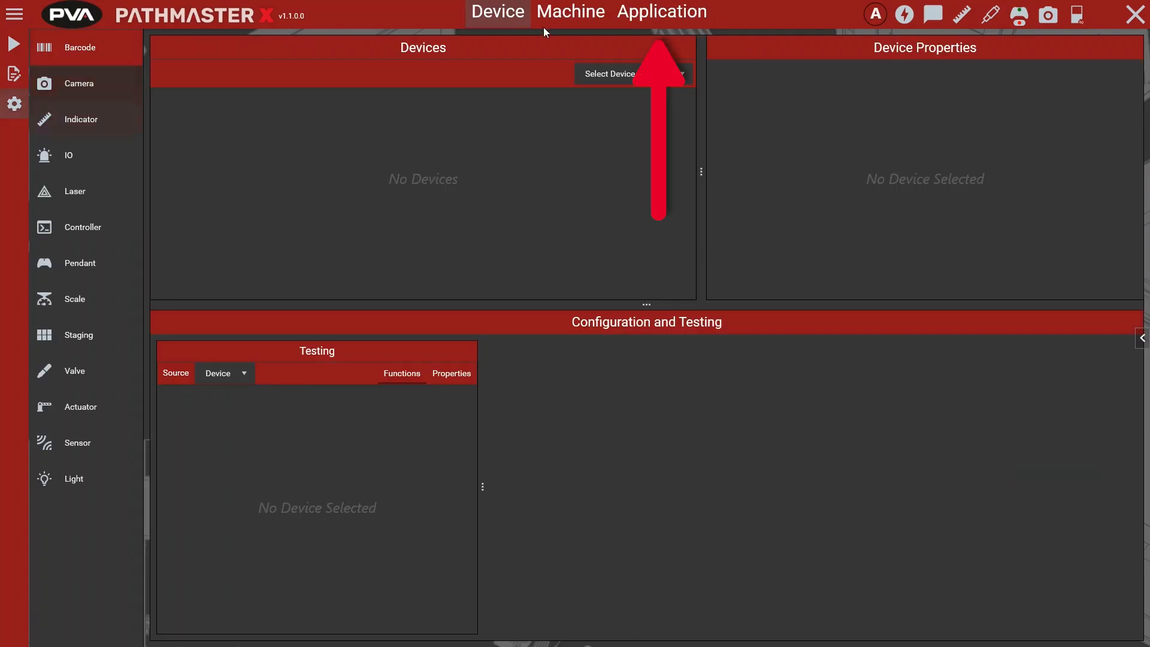
click(652, 19)
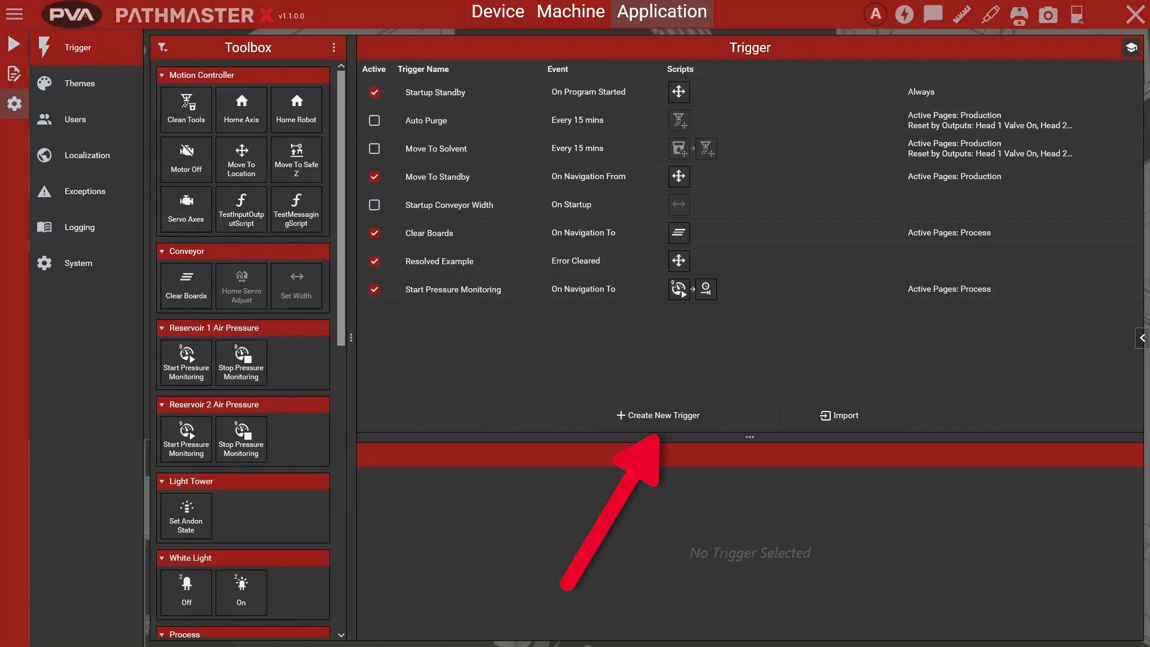
click(658, 416)
text(New Trigger)
click(528, 318)
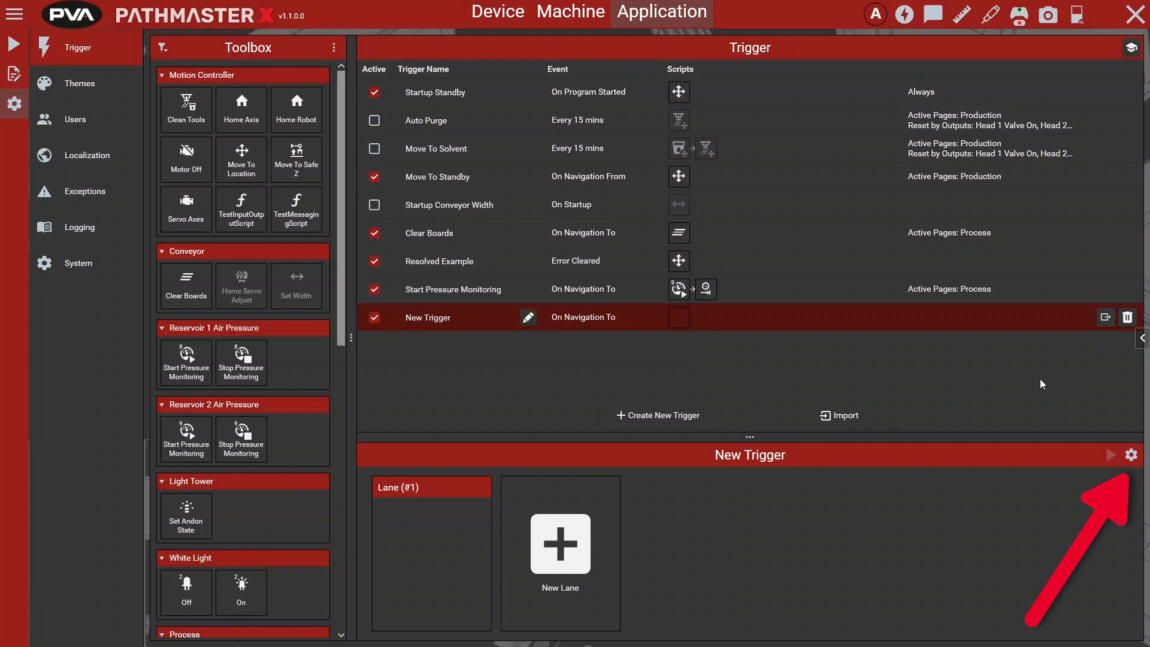
click(1132, 455)
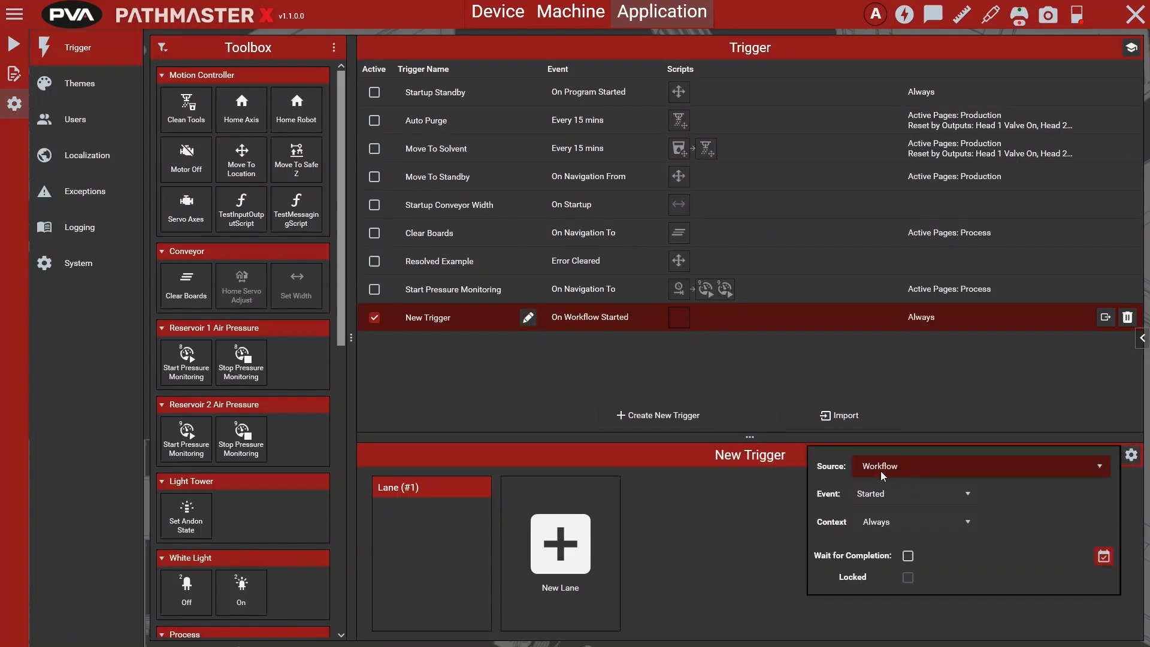
Set the source of New Trigger to Cyclical.
click(881, 471)
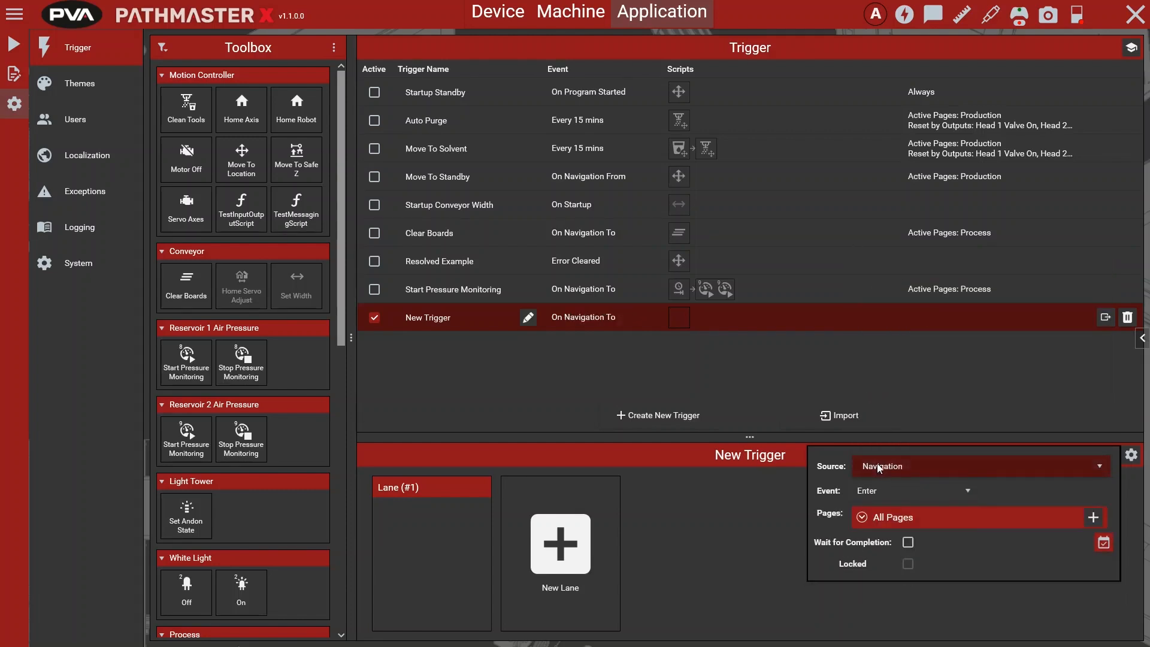
click(878, 466)
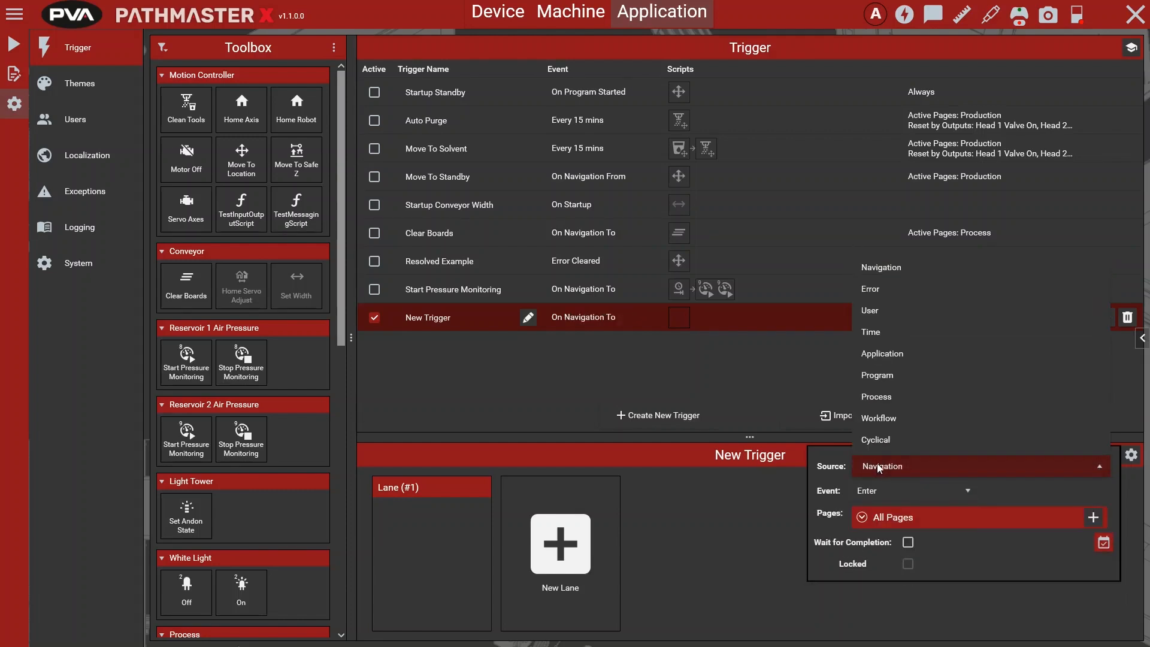
click(875, 440)
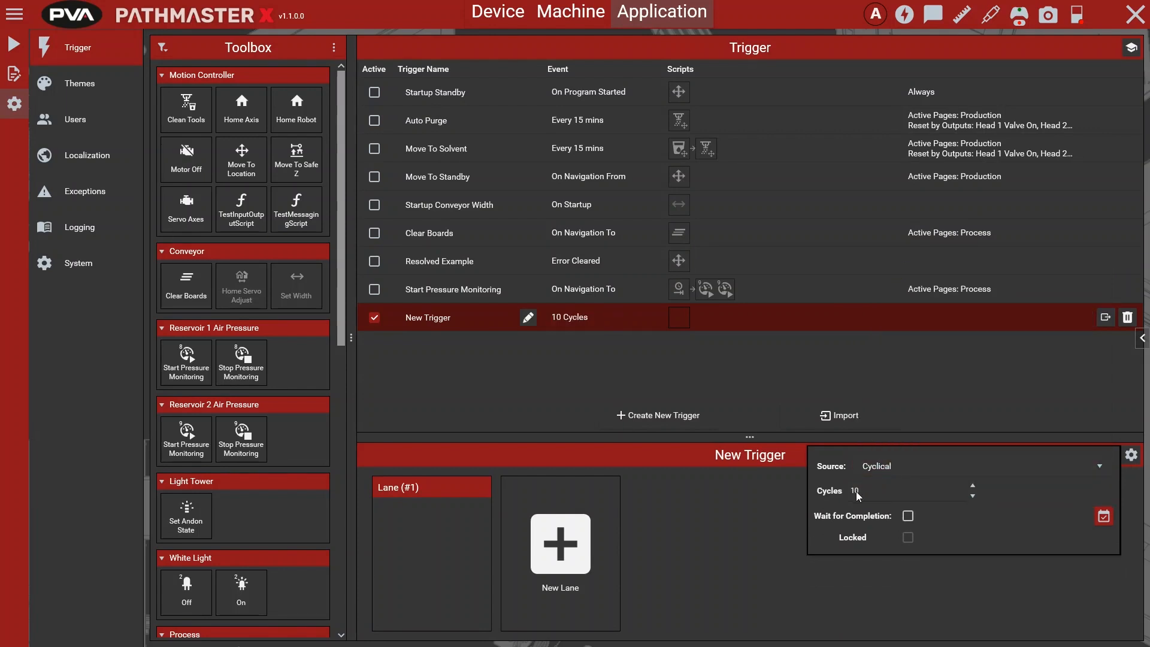
Switch the trigger's source to Process and review its event options, keeping Started.
click(880, 463)
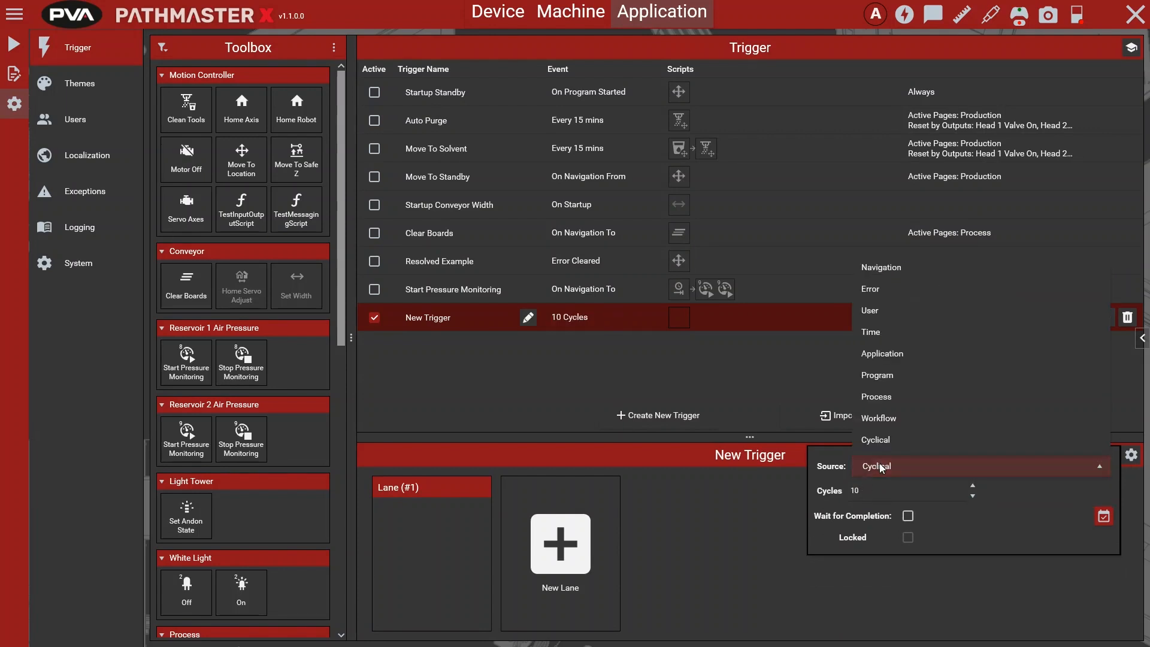
click(880, 398)
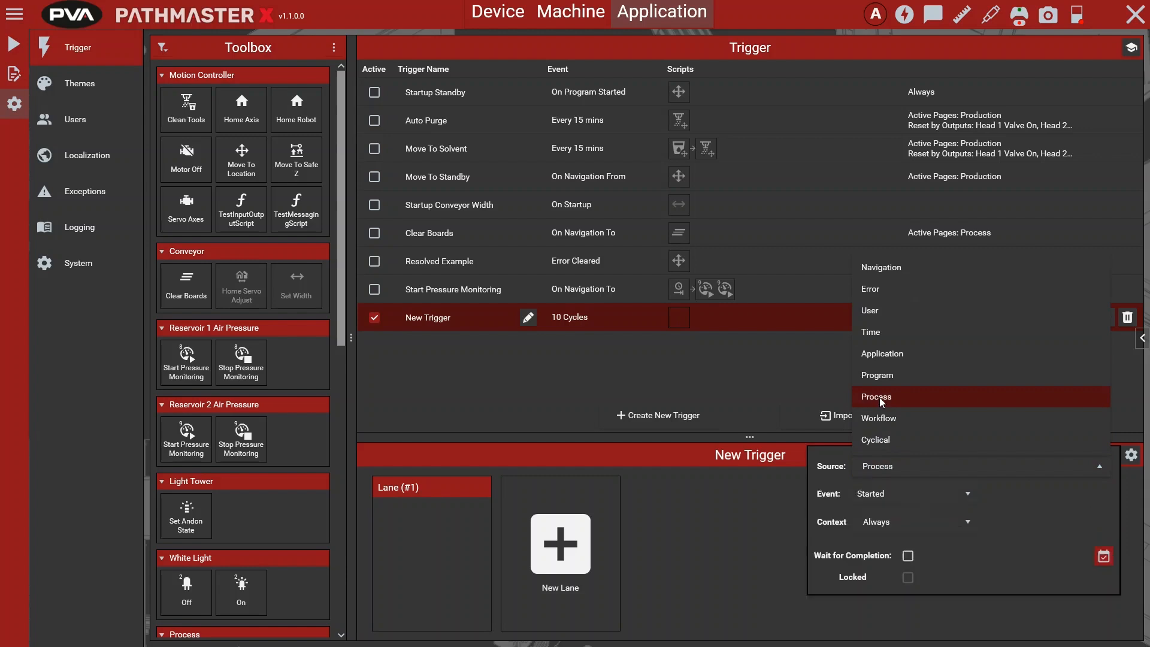
click(882, 495)
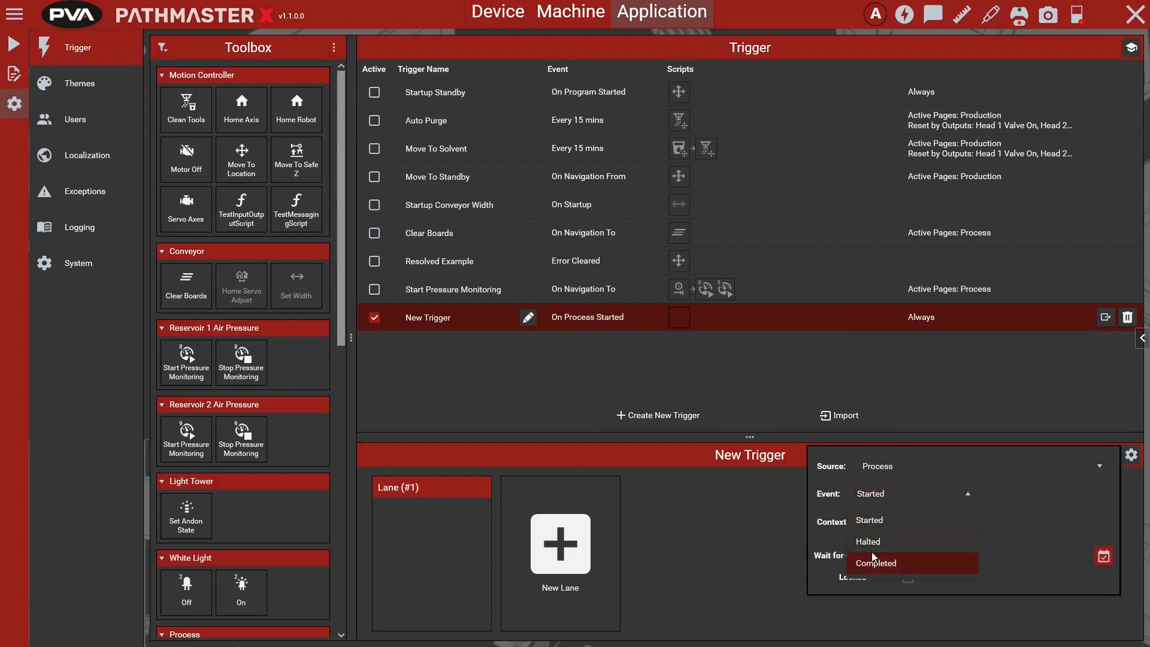
click(871, 496)
Switch the trigger's source to Workflow and review its event options, keeping Started.
click(885, 467)
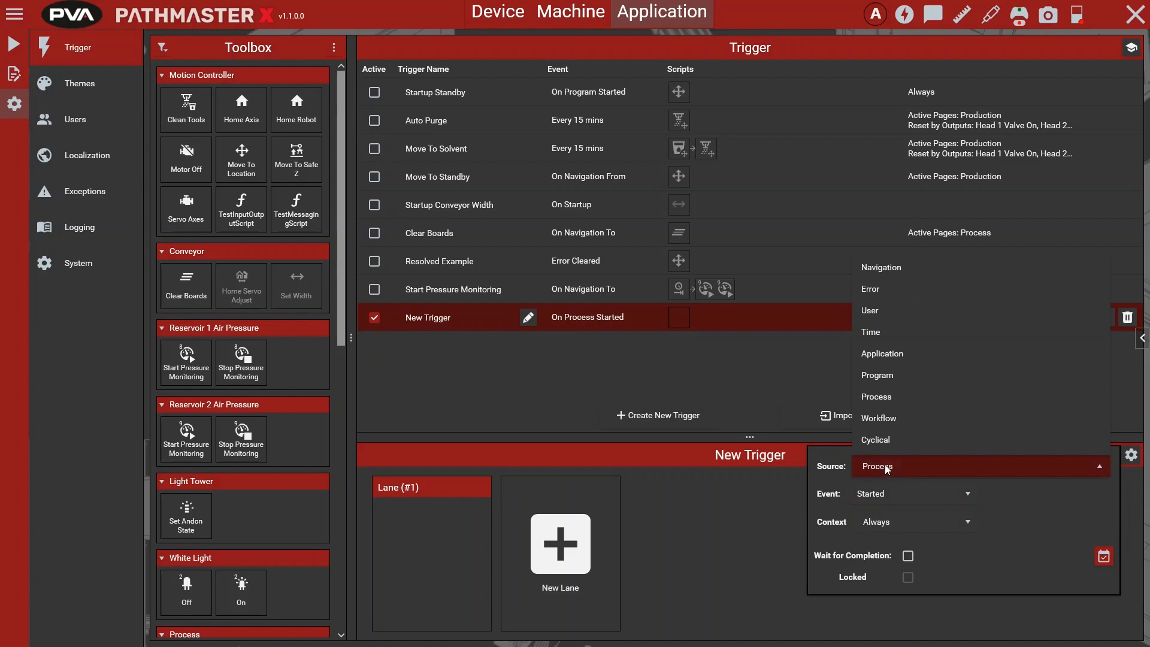
click(886, 422)
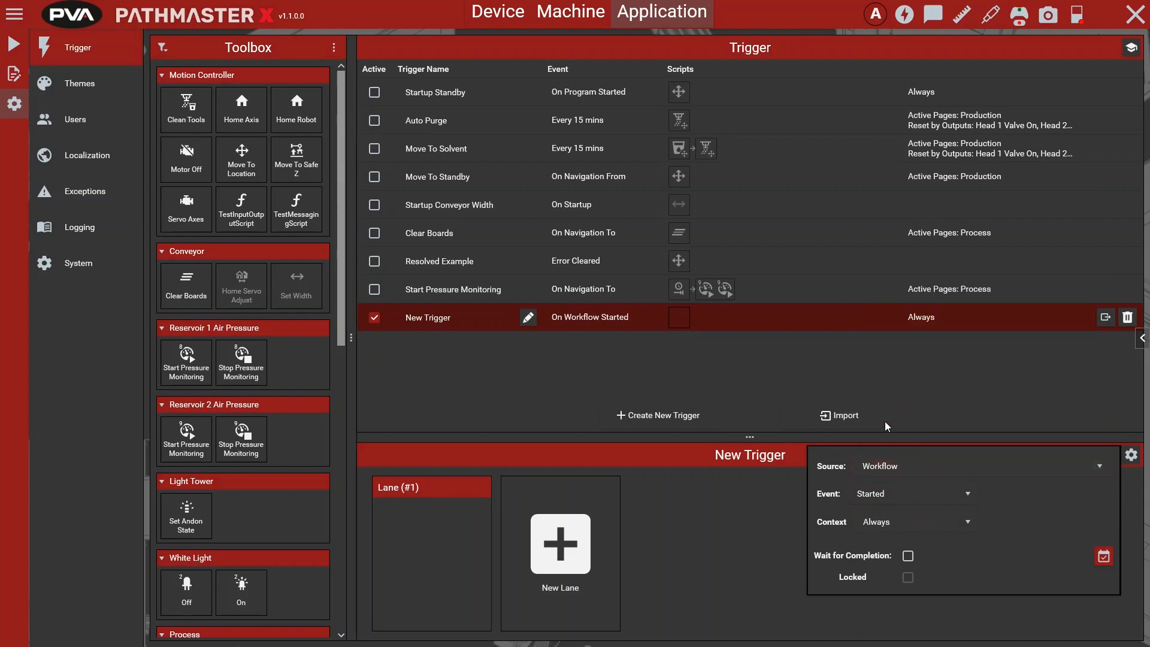
click(886, 492)
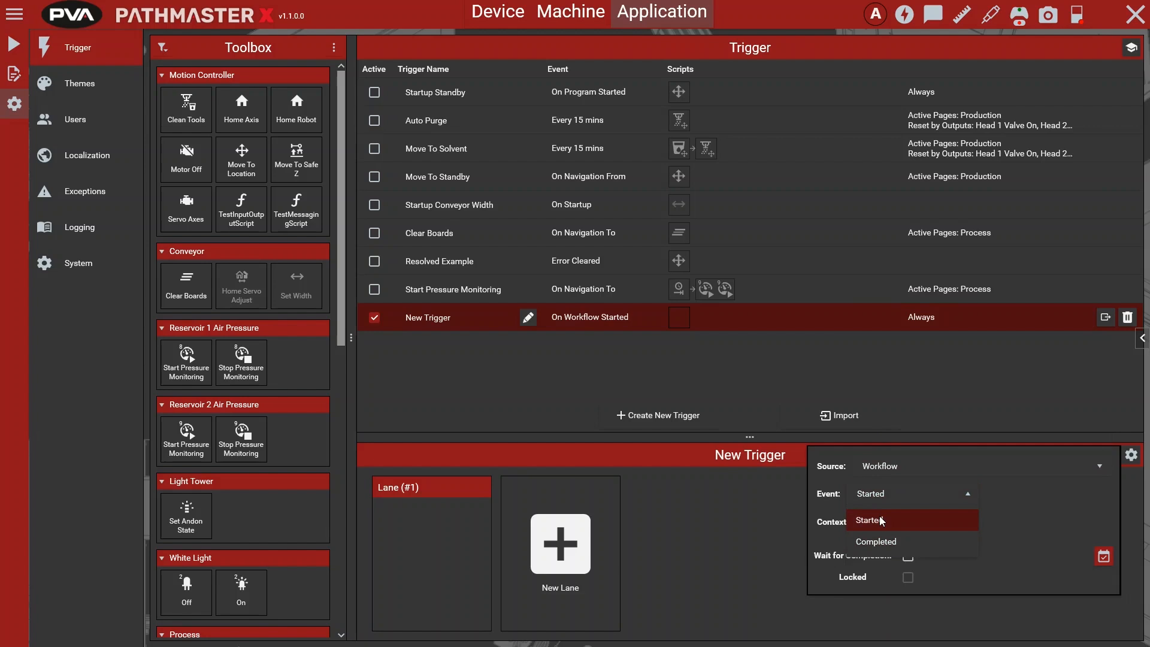
click(882, 468)
Set the trigger's source to Program with the Started event and the Always context.
click(883, 468)
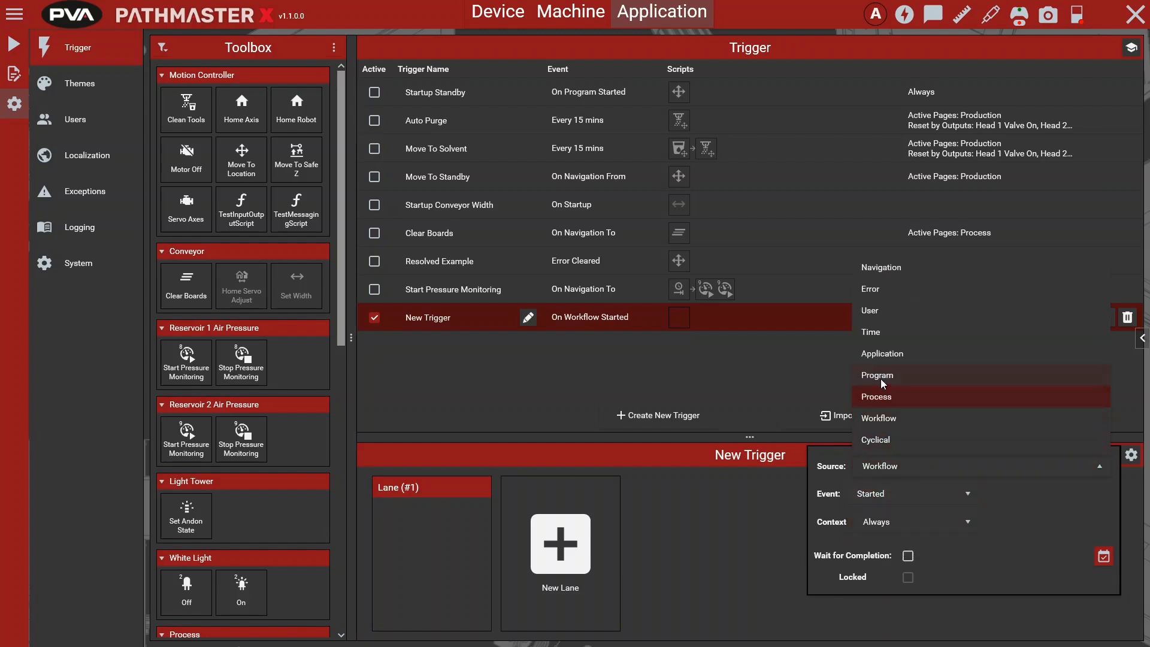
click(881, 377)
click(890, 495)
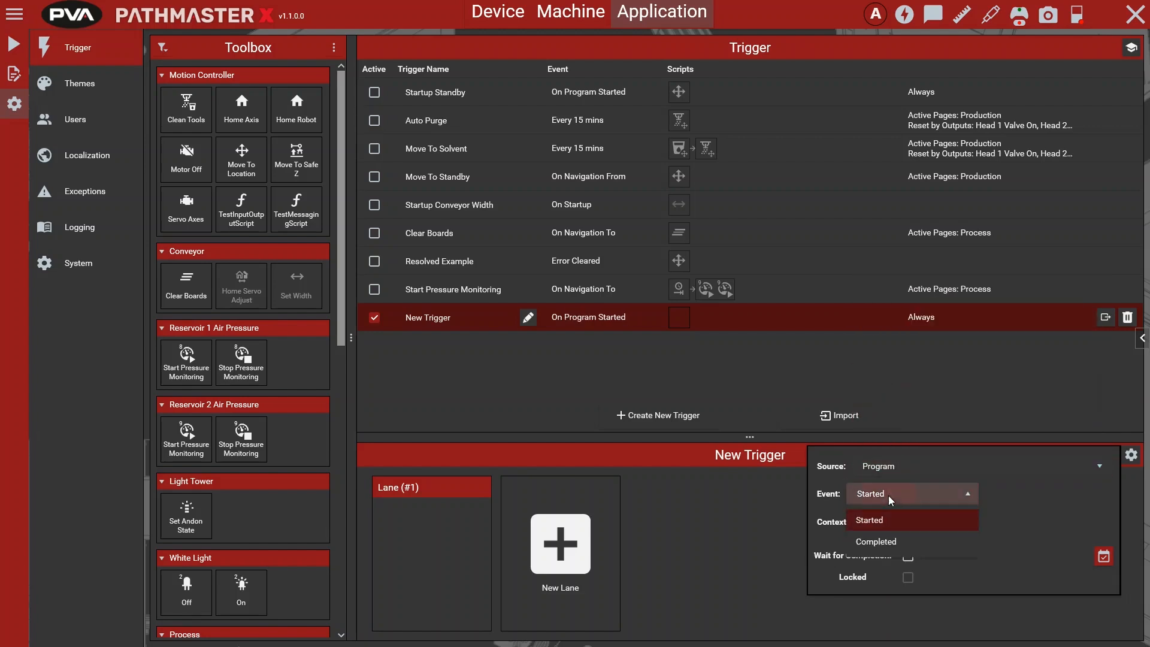
click(882, 490)
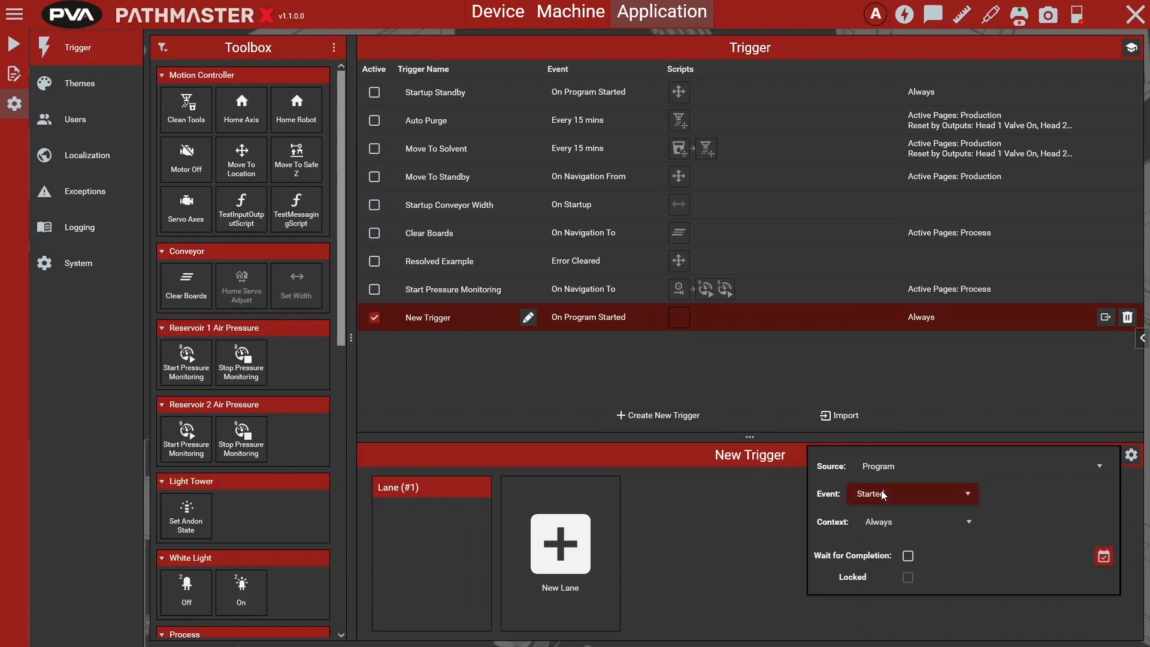
click(887, 527)
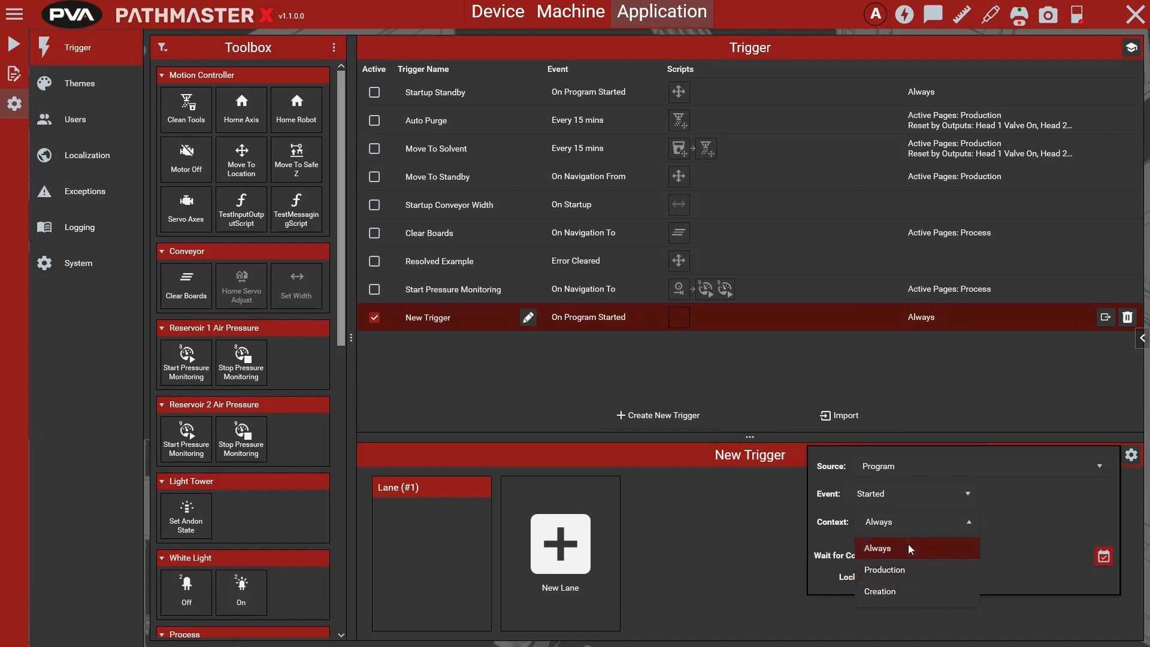
click(908, 547)
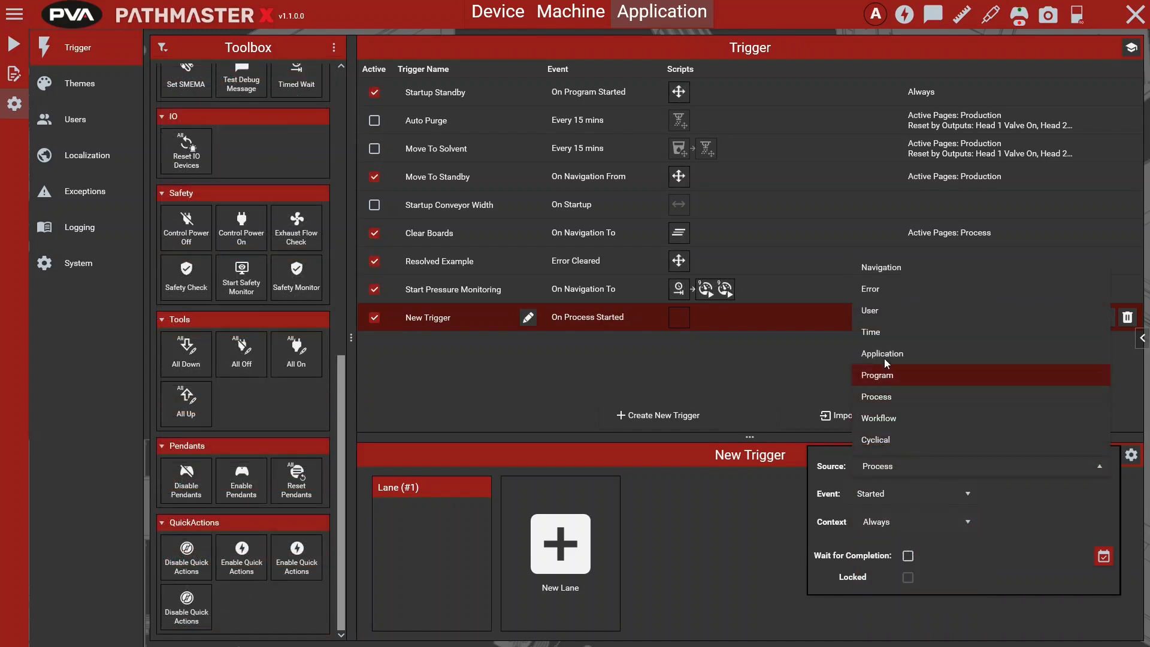
Set the trigger's source to Application with the Startup event.
click(886, 358)
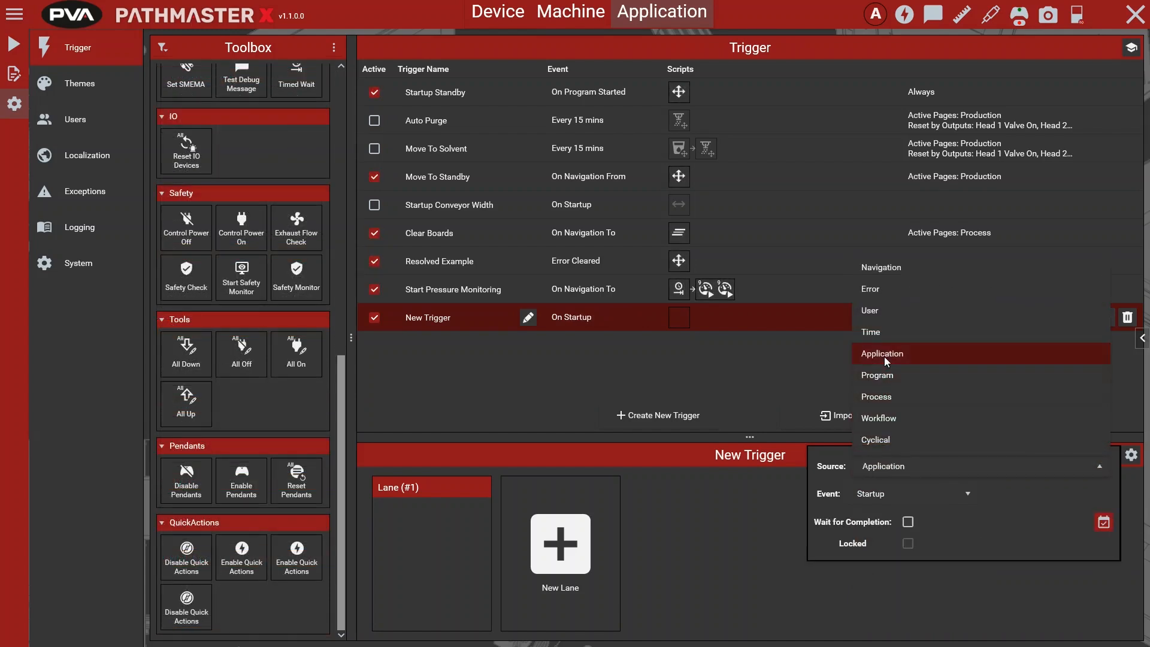
click(890, 502)
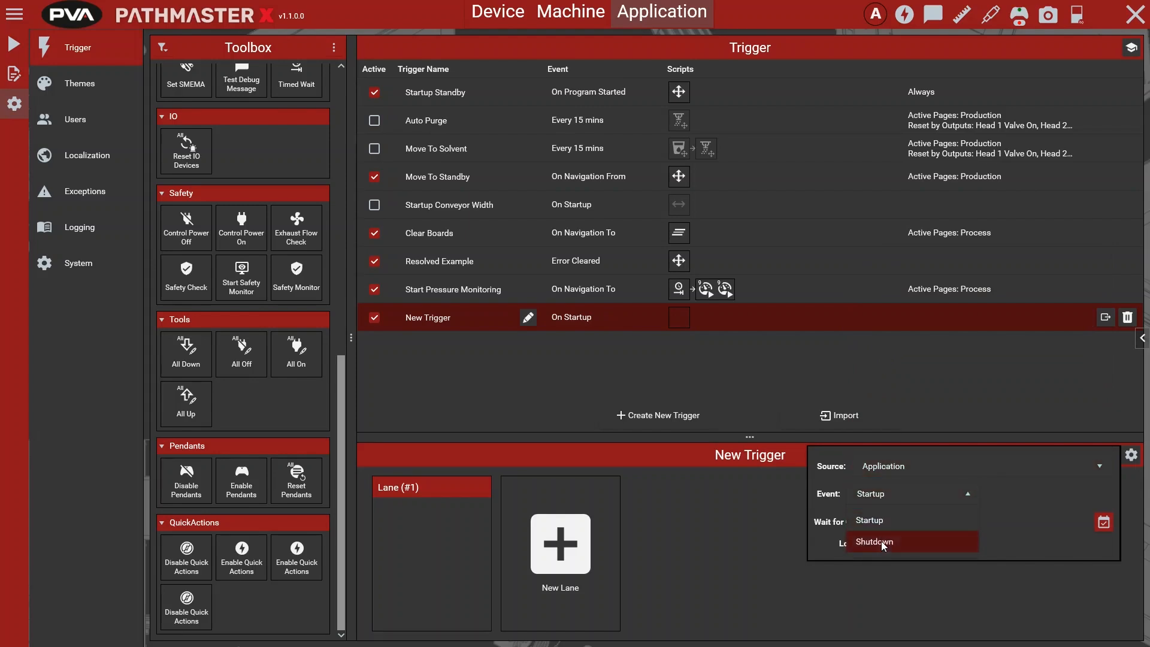
click(890, 523)
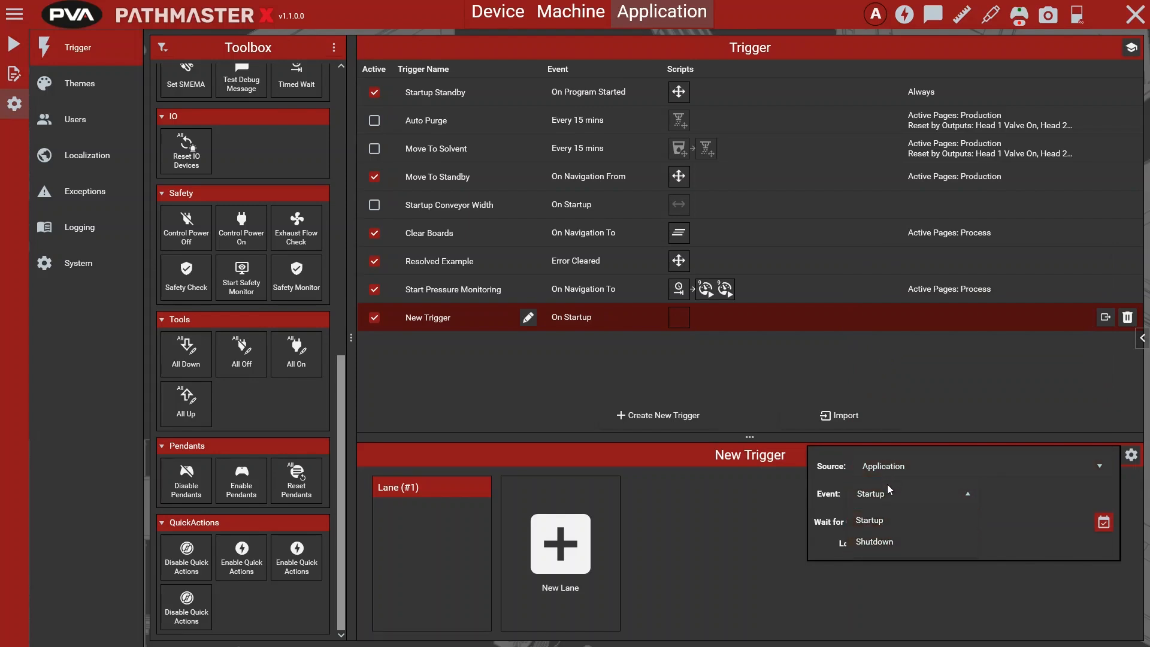
Set the trigger's source to Time and its event to Every 15 minutes.
click(892, 470)
click(899, 333)
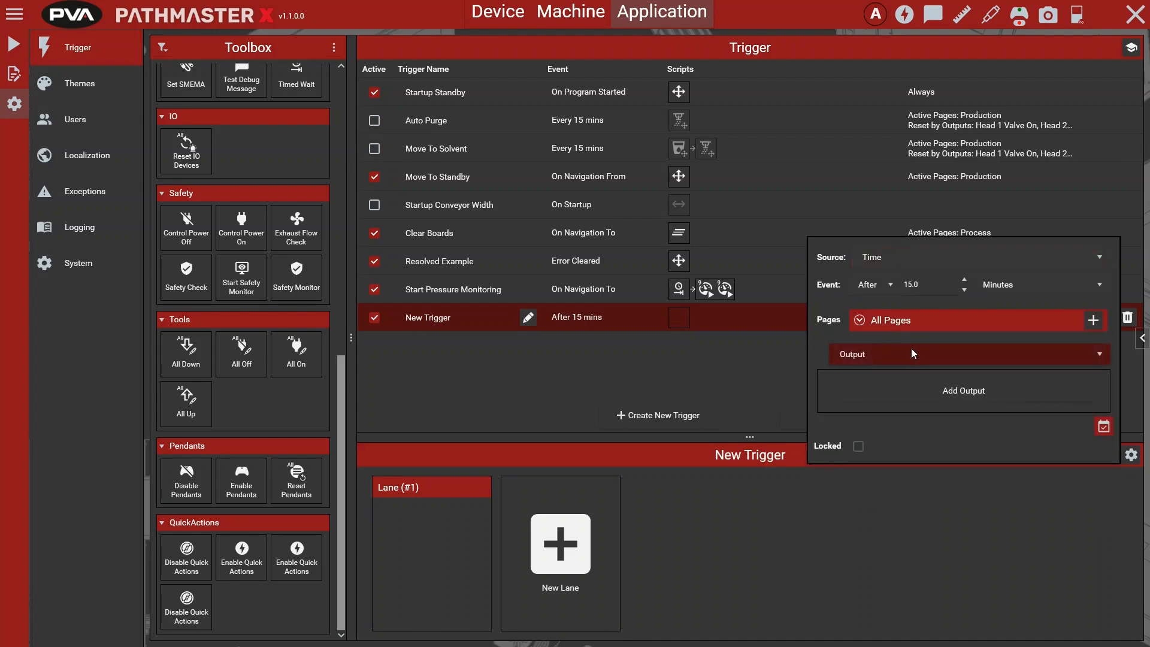
click(887, 291)
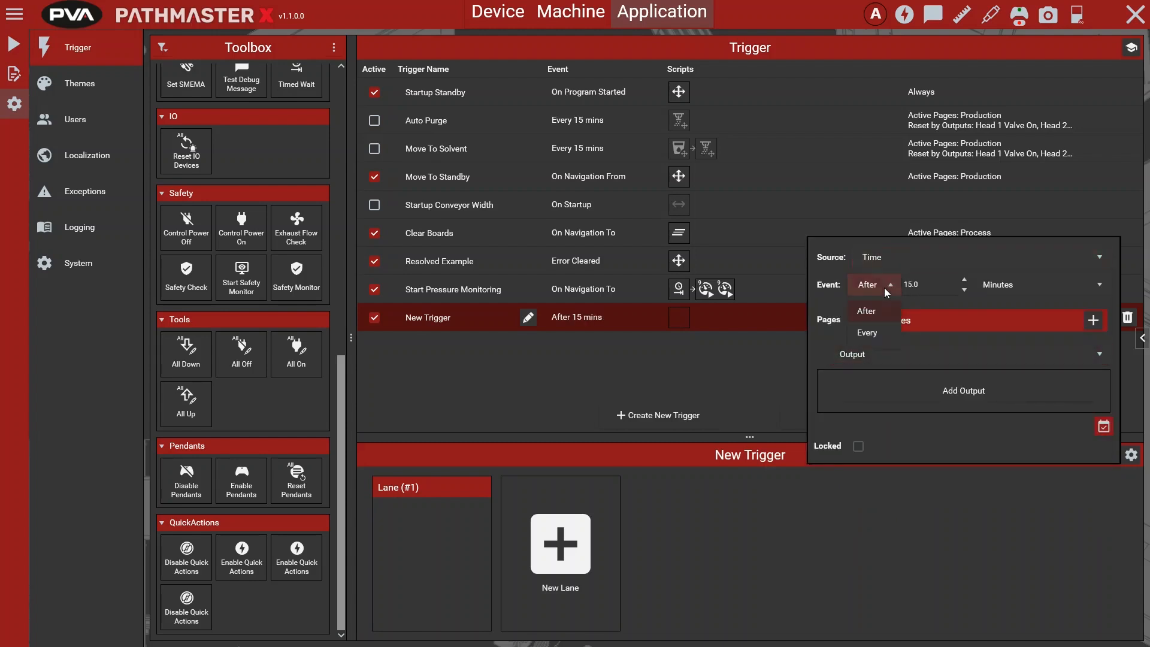
click(876, 333)
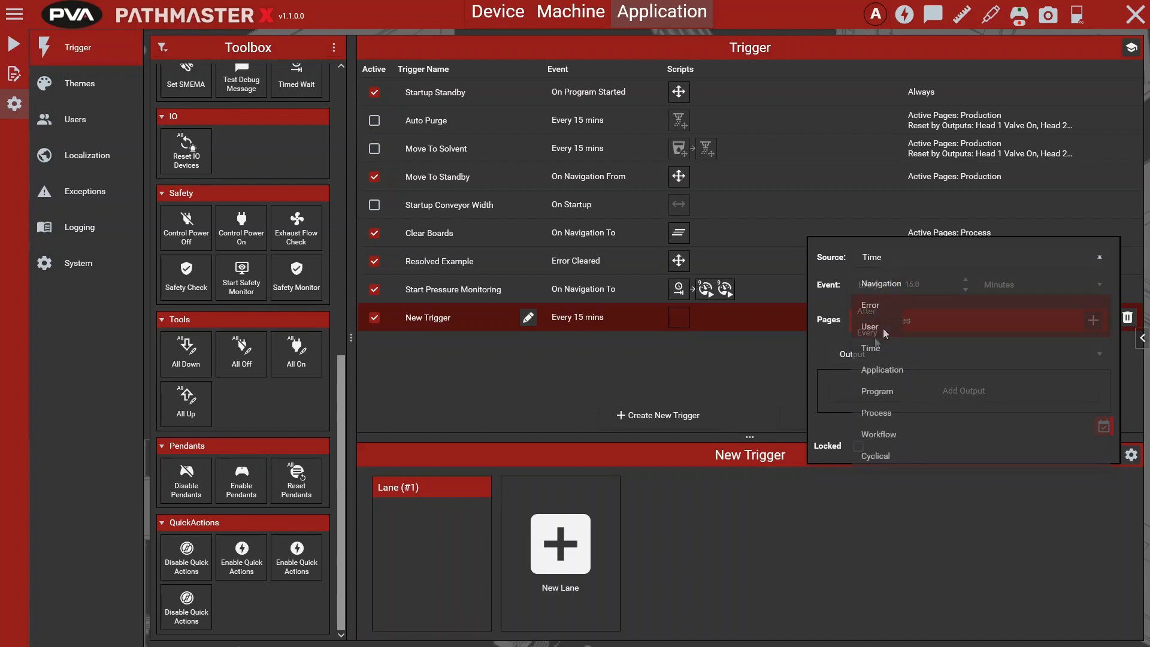
Switch the trigger's source to User and check its event options, keeping User Log On.
click(886, 333)
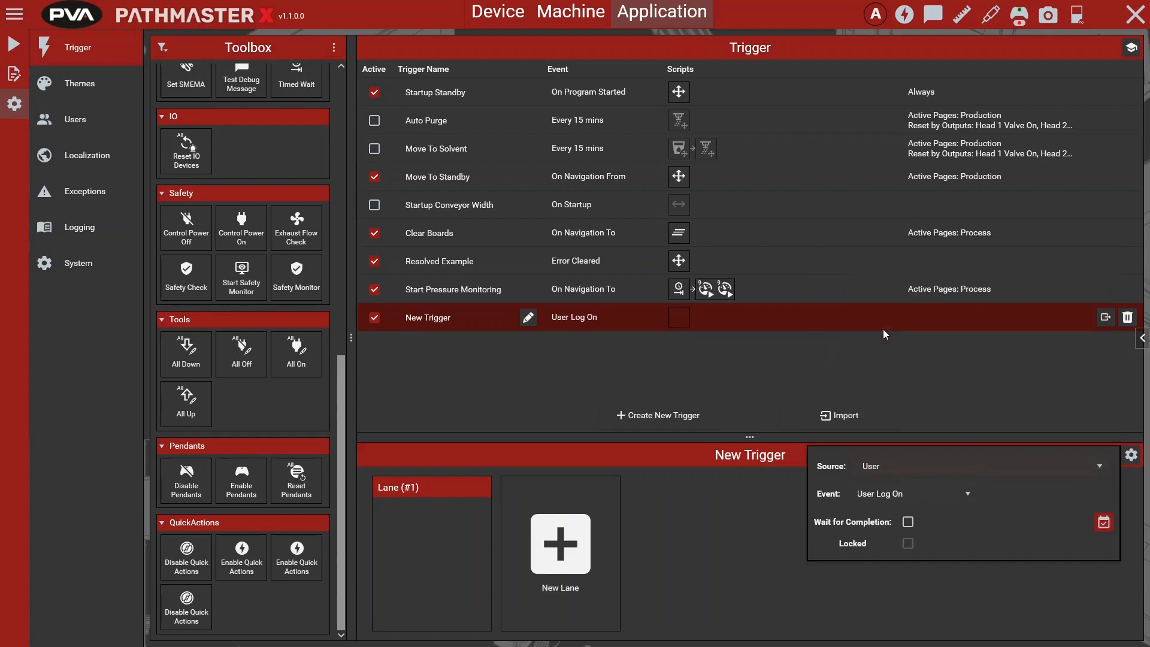
click(915, 500)
click(915, 501)
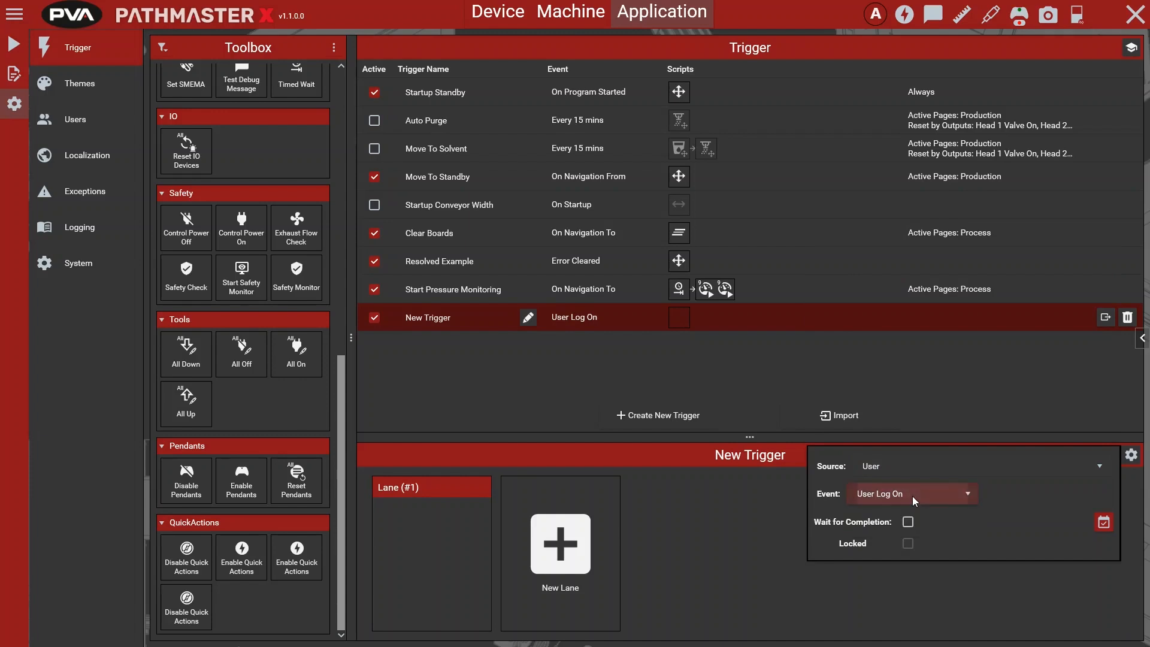
Set the trigger's source to Error with the Active event.
click(891, 468)
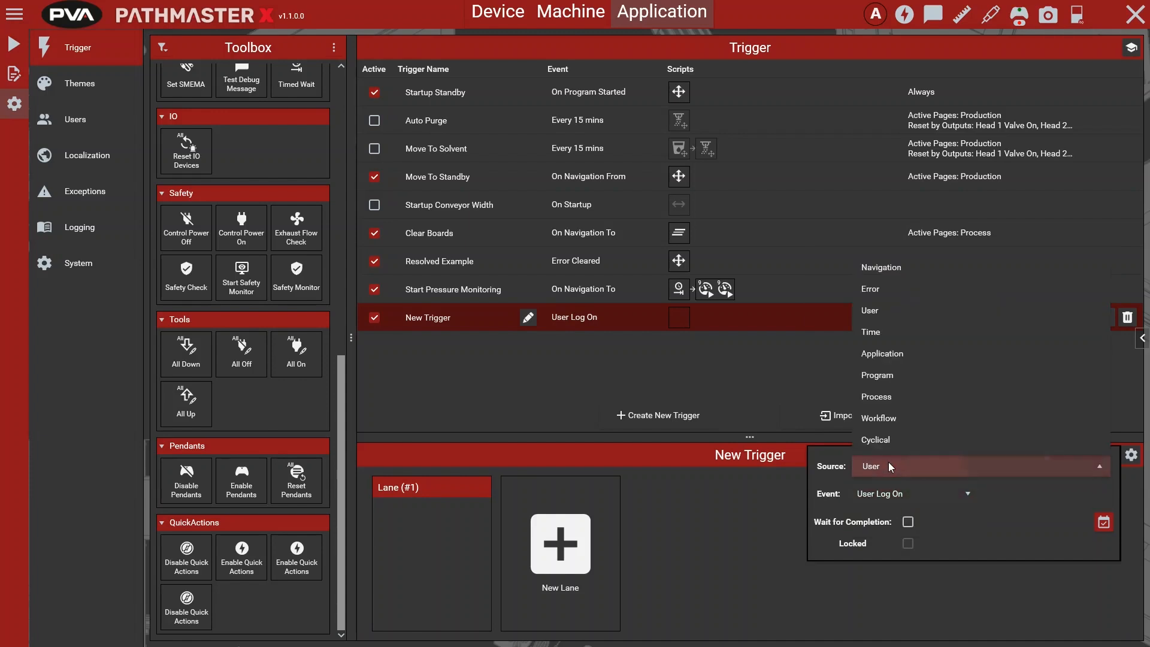
click(877, 294)
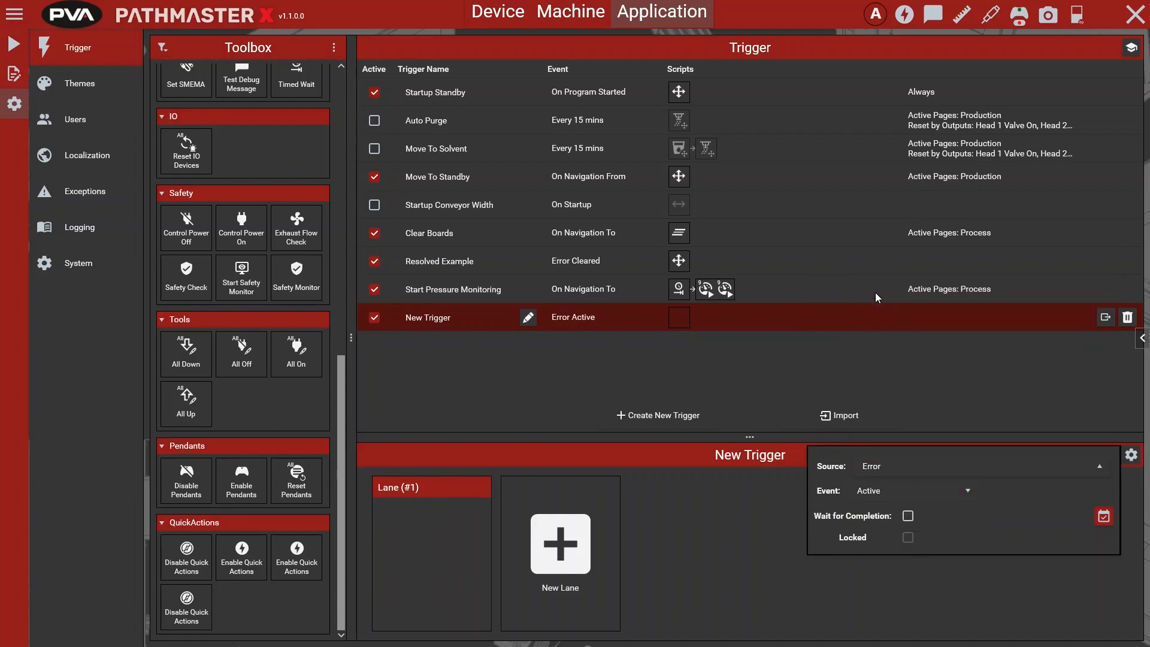
click(931, 493)
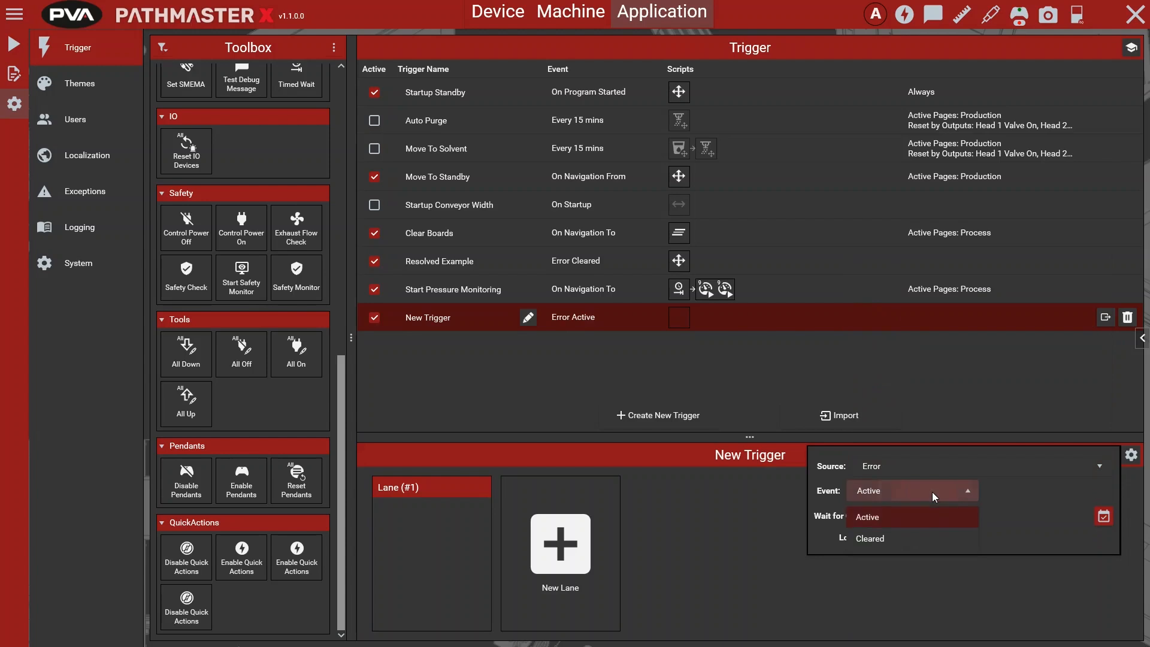
click(931, 528)
Set the trigger's source to Navigation with the Enter event for All Pages.
click(912, 472)
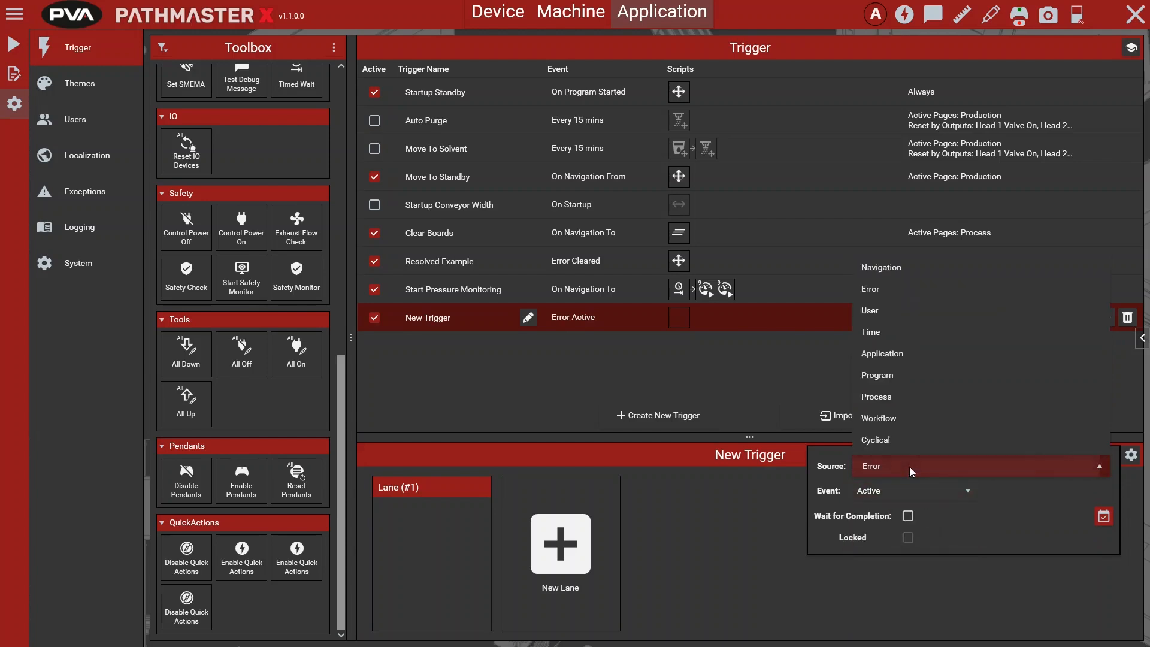
click(893, 270)
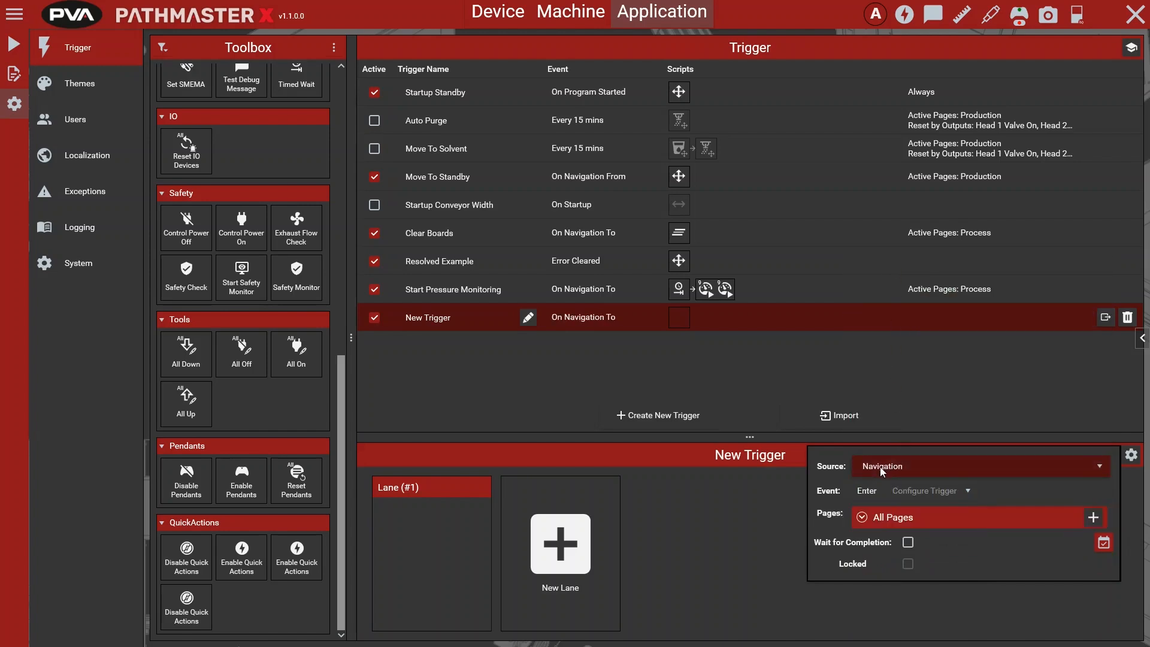
click(885, 488)
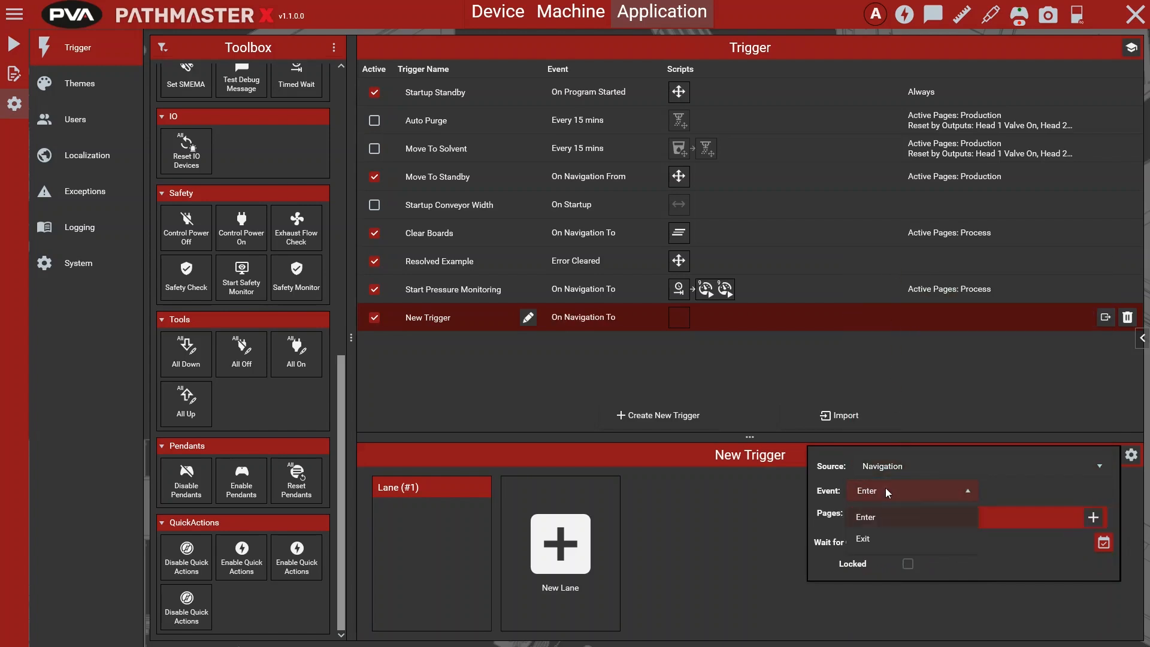
click(880, 519)
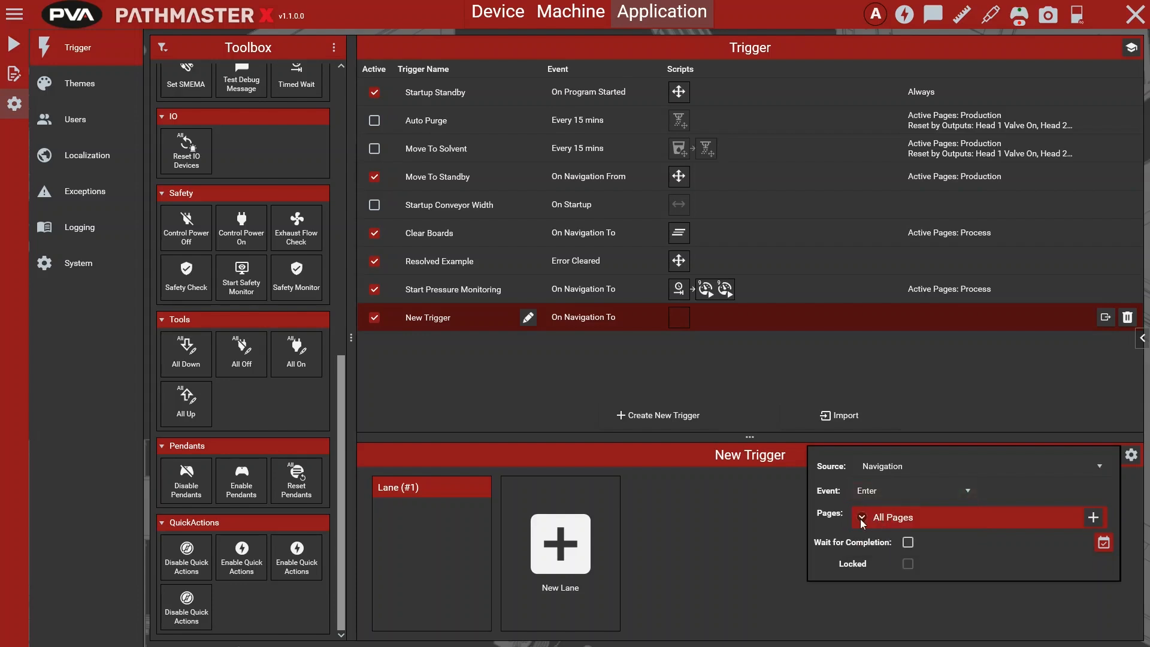
click(863, 518)
click(877, 357)
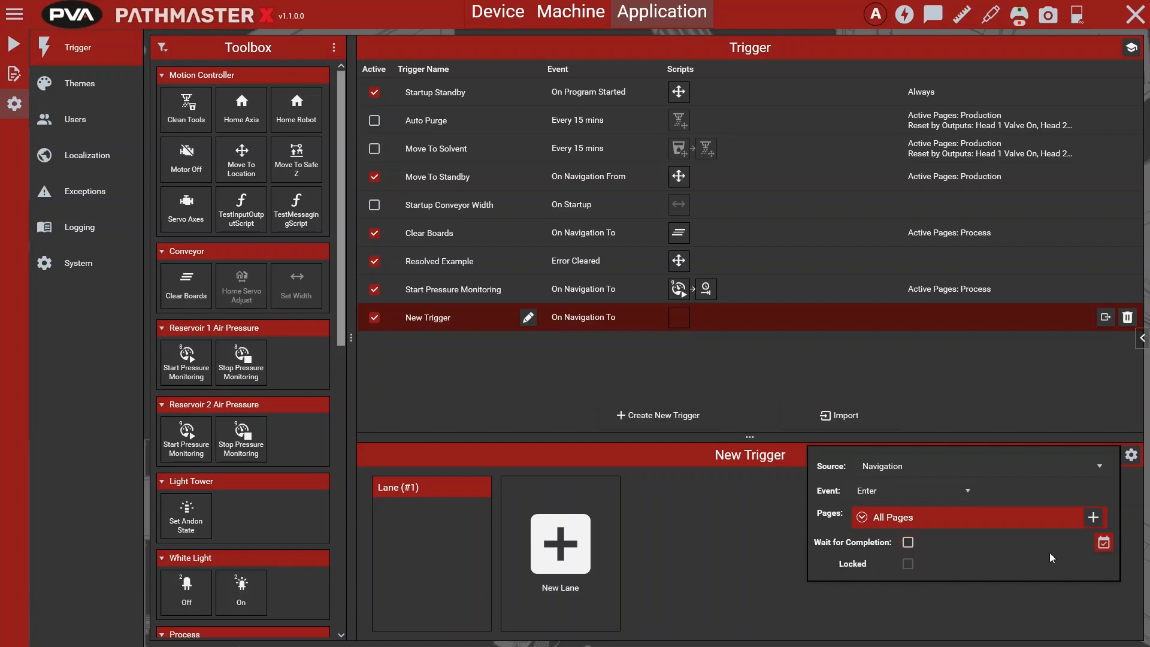
Enable the new trigger's interval at 1 Days and check the other time units, keeping Days.
click(1099, 545)
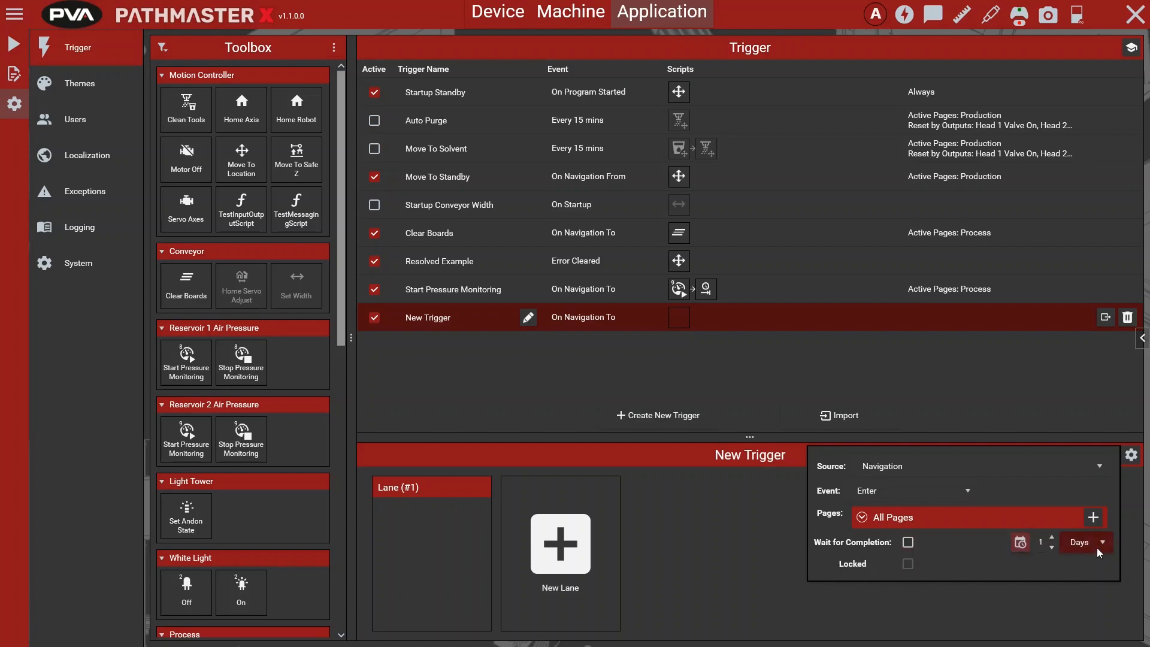
click(1098, 547)
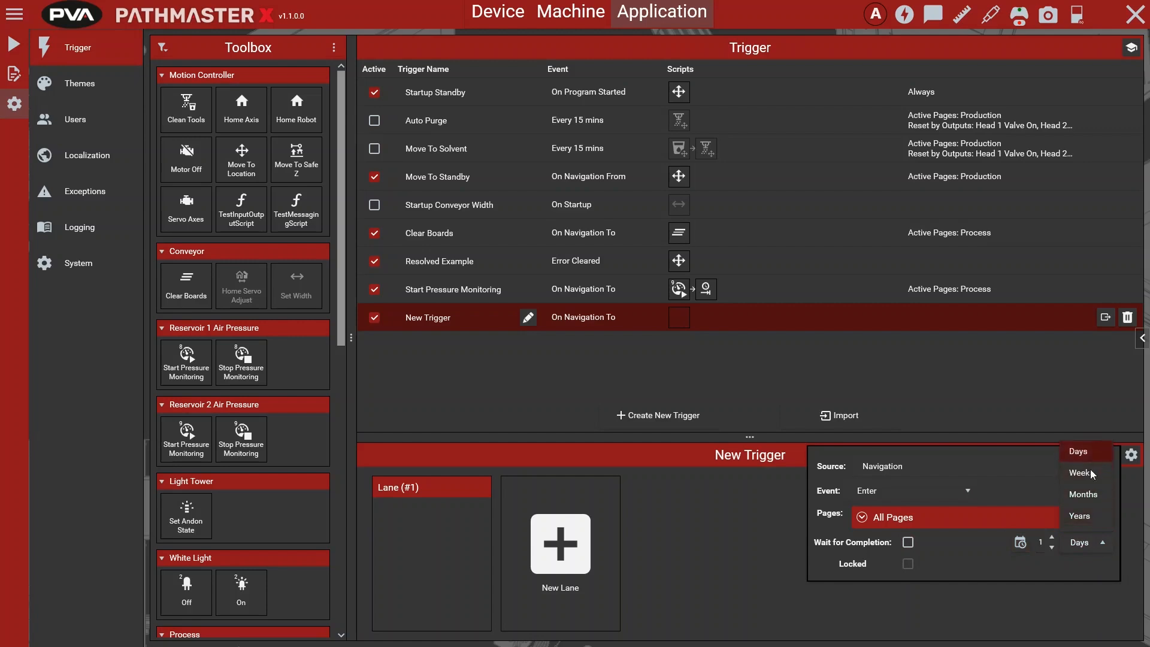
click(1084, 548)
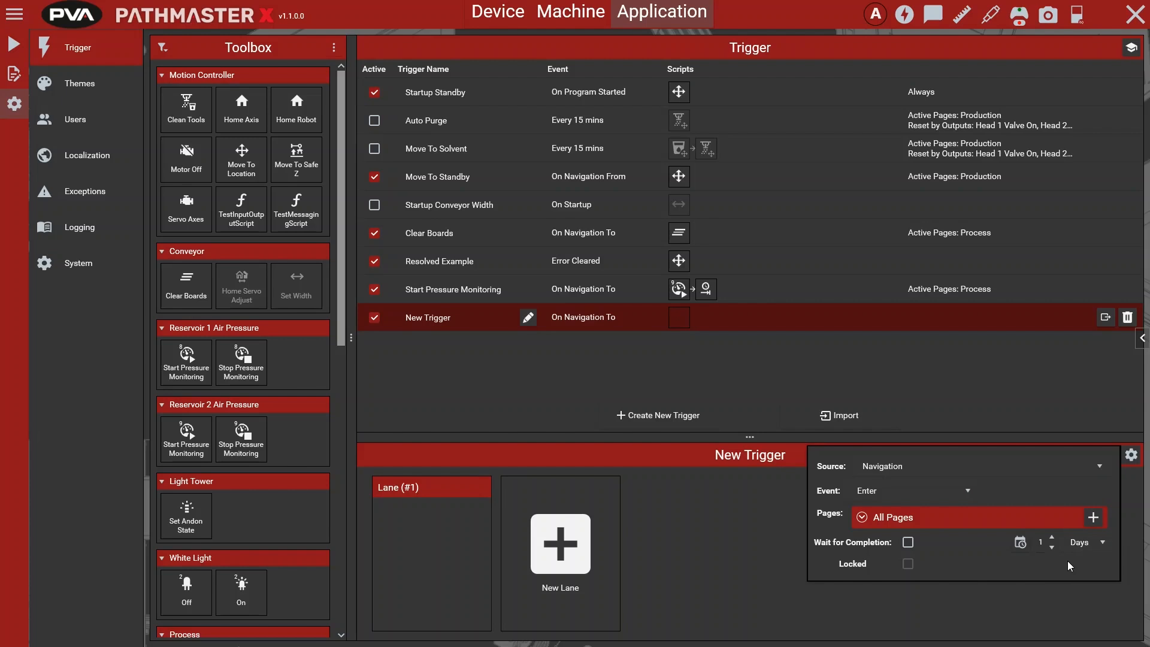
Show the locked built-in triggers, and return to the list of editable triggers.
click(1130, 50)
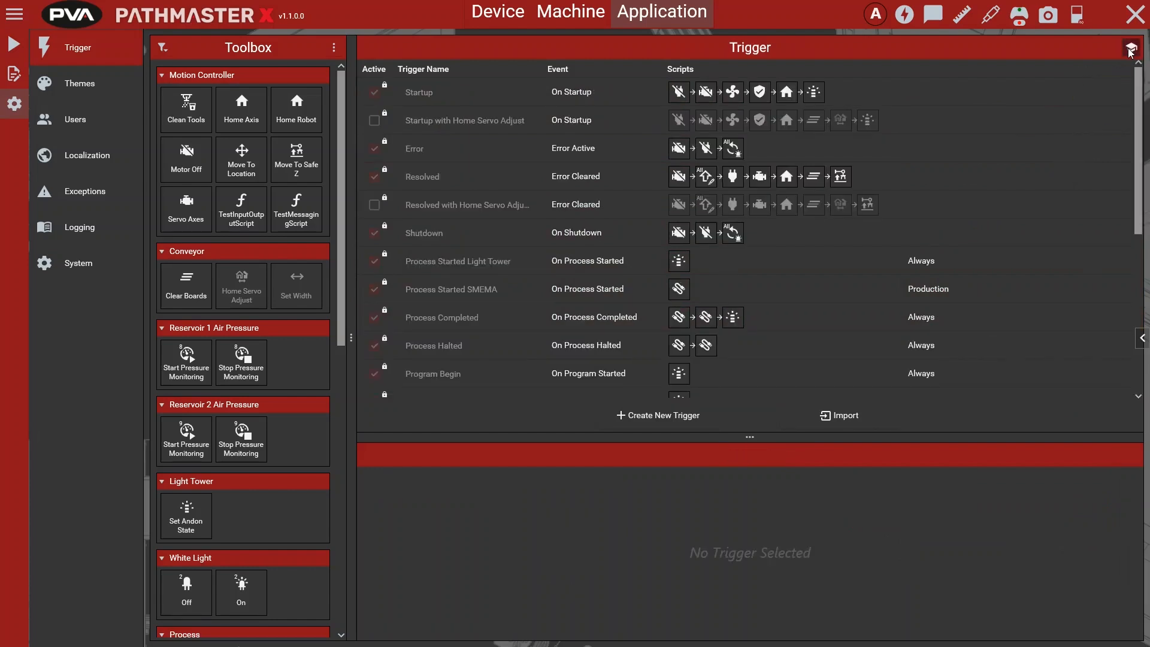
click(1131, 51)
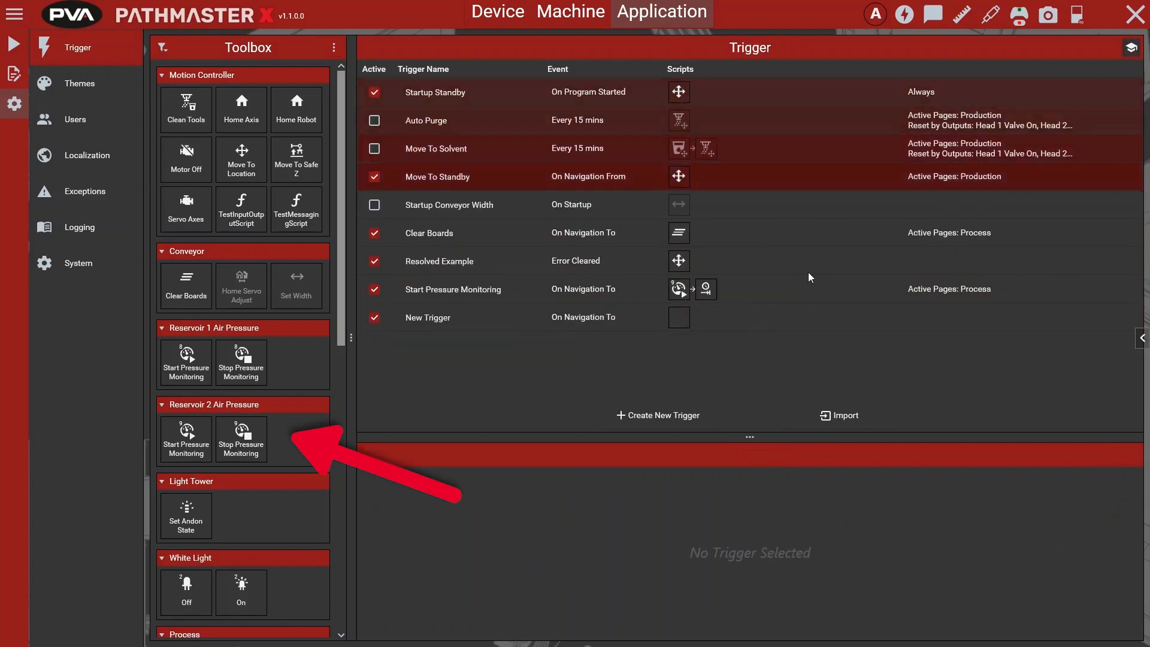
Add Reservoir 2's Start Pressure Monitoring script to Lane #1 of the Start Pressure Monitoring trigger and set its High input to 10.0 psi.
click(771, 290)
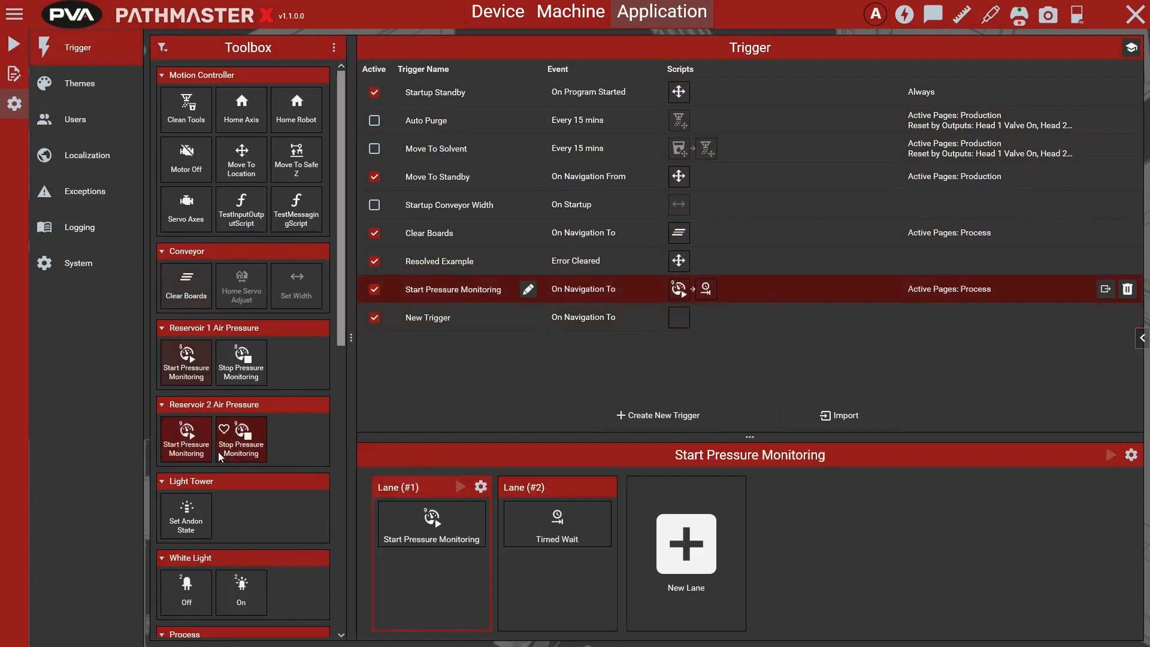
drag(193, 457, 450, 588)
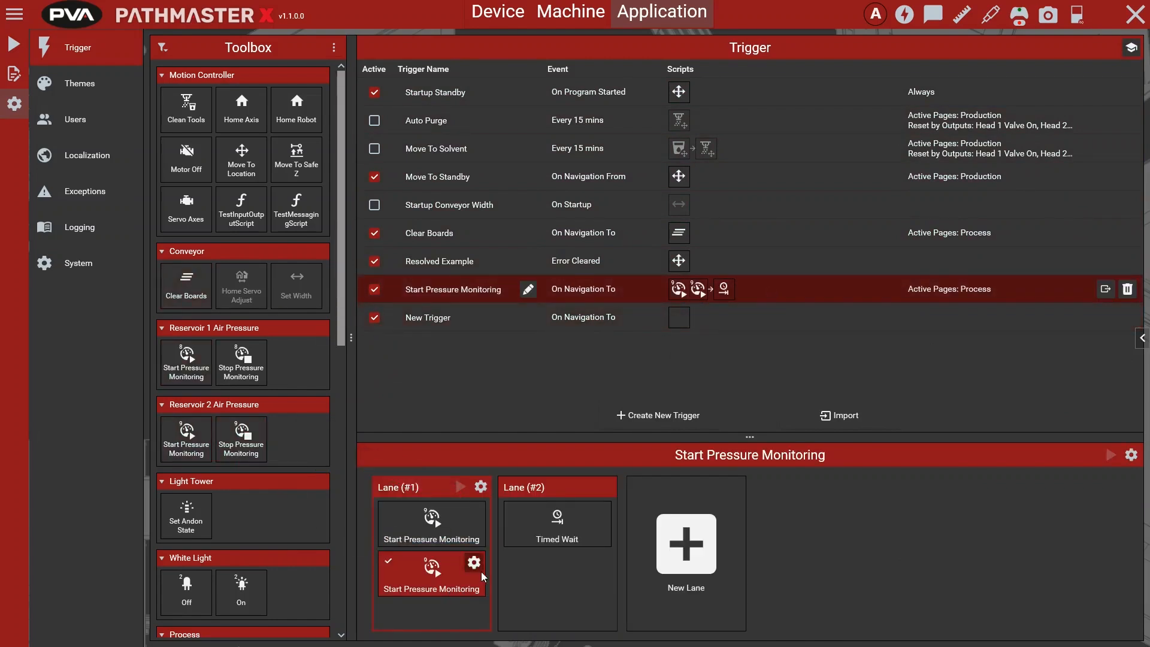
click(474, 562)
click(488, 429)
text(10.0 psi)
click(553, 417)
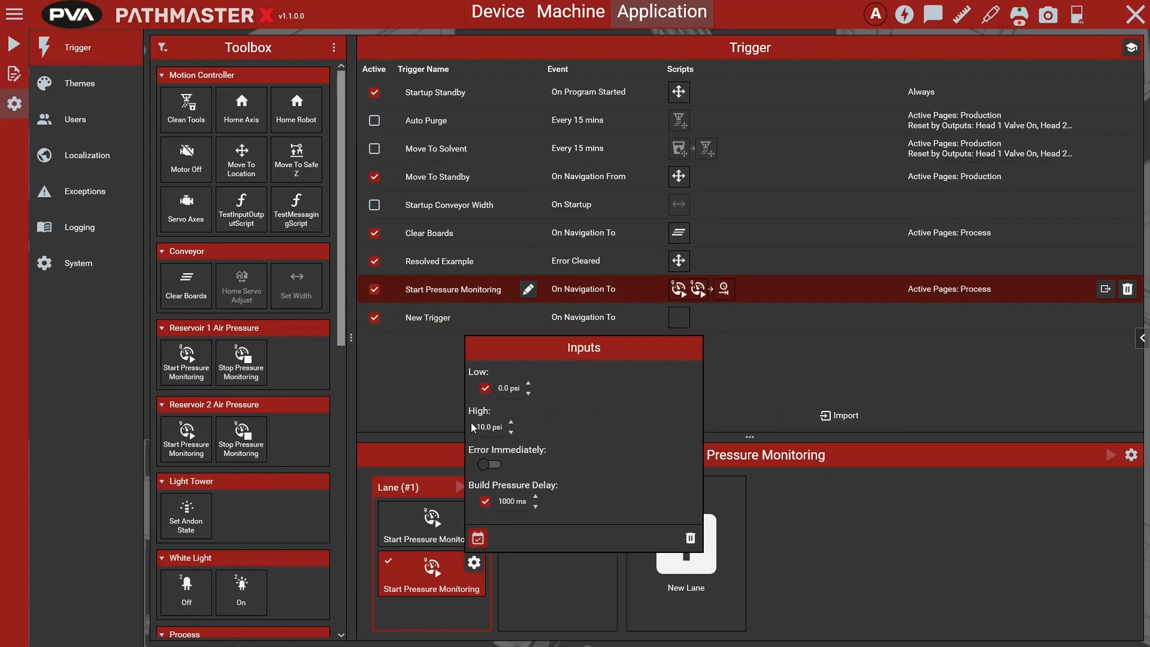
click(435, 423)
Reorder the two pressure monitoring scripts within Lane #1 and move Lane #2 ahead of Lane #1.
drag(432, 534, 438, 590)
drag(527, 488, 443, 491)
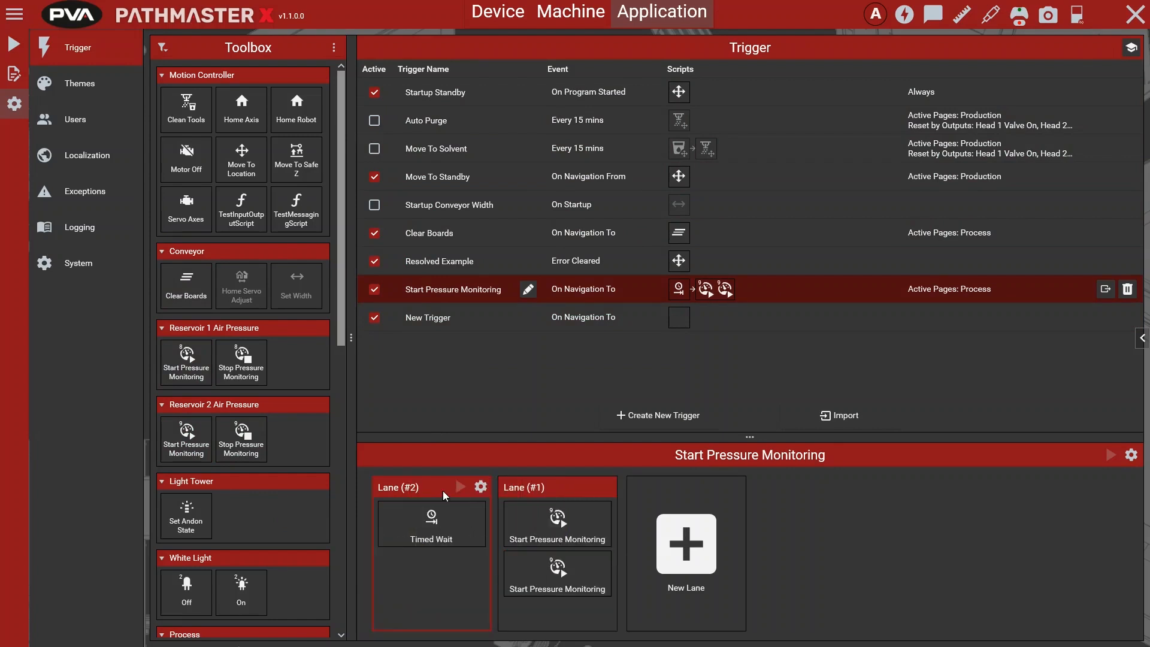
click(533, 524)
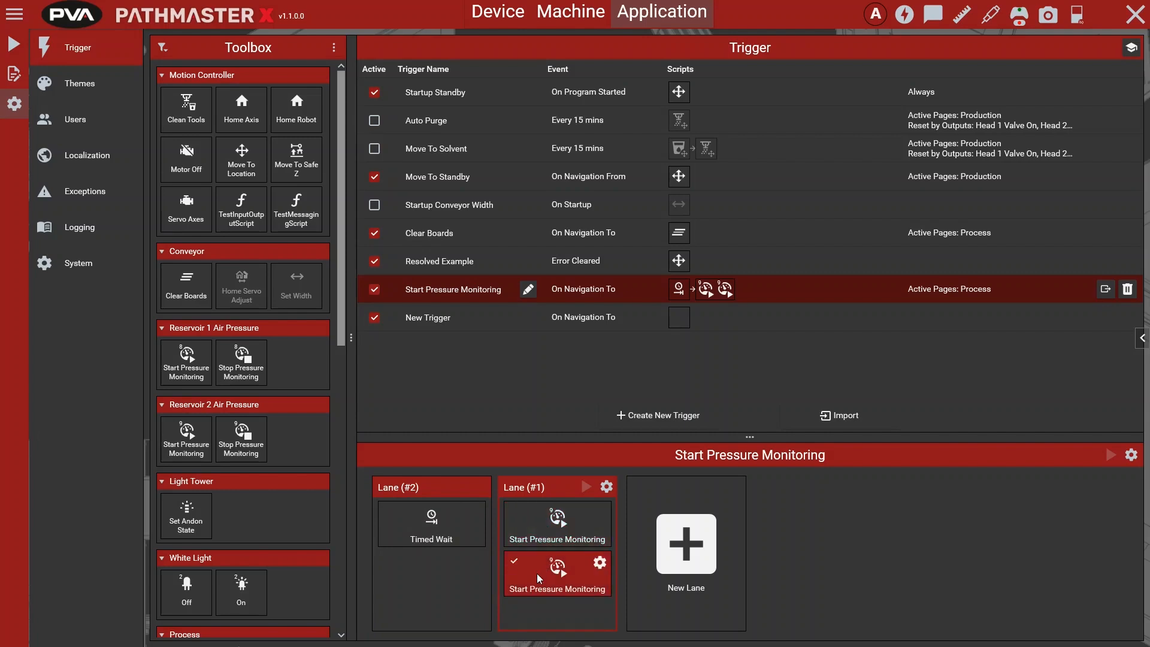
Review the settings of Lane #2 and the inputs of its Timed Wait script.
click(464, 586)
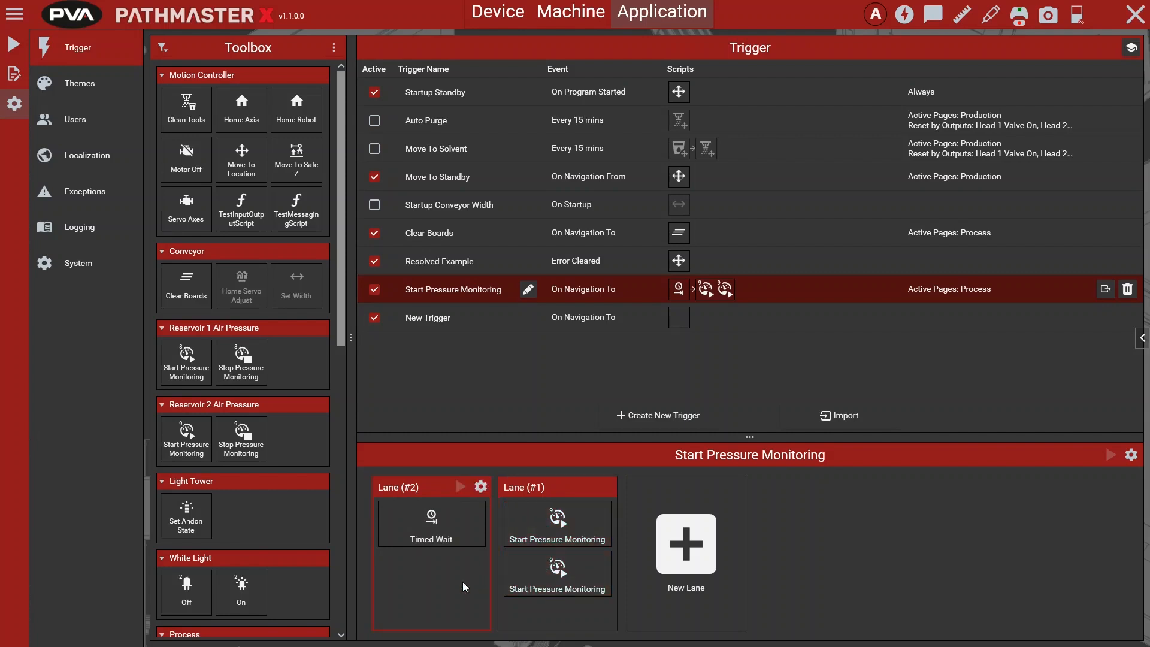
click(482, 488)
click(251, 542)
click(250, 543)
click(415, 612)
click(474, 515)
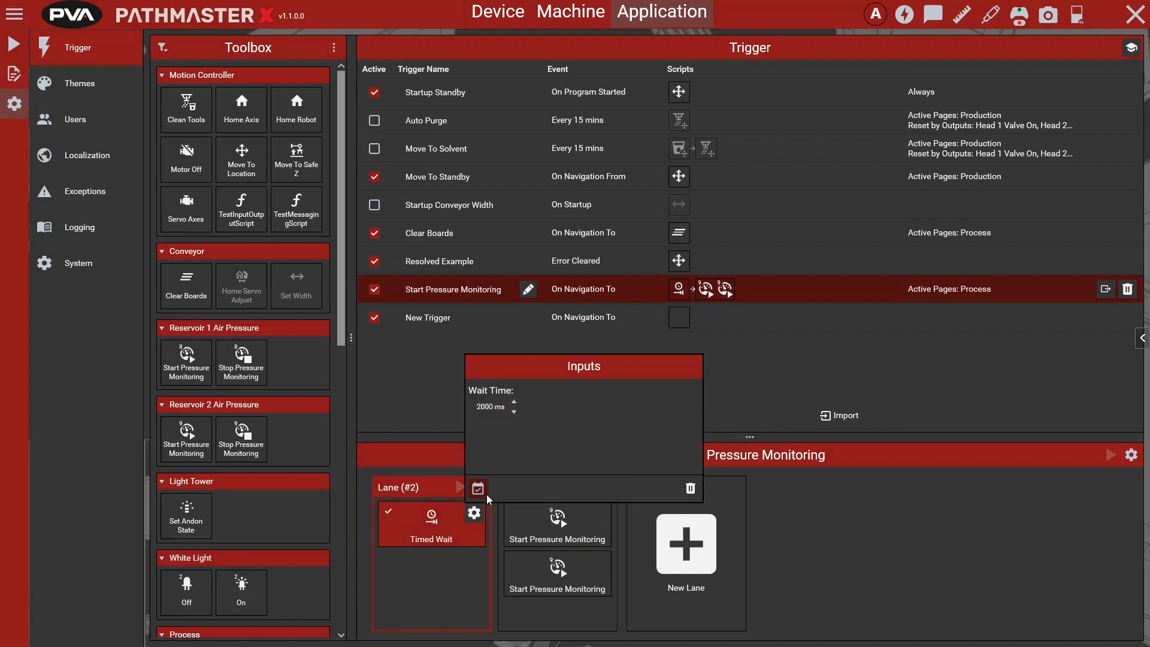
click(442, 581)
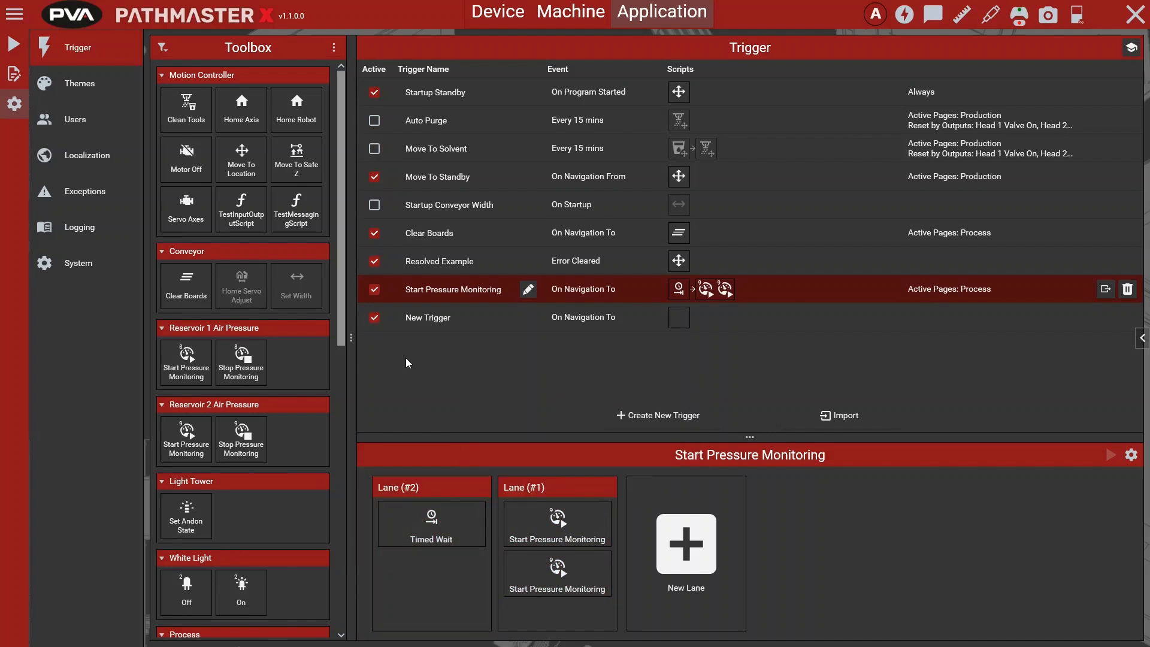
Deactivate New Trigger and Start Pressure Monitoring, and reactivate both.
click(373, 318)
click(375, 293)
click(374, 289)
click(375, 318)
Delete the trigger named New Trigger from the trigger list.
click(493, 321)
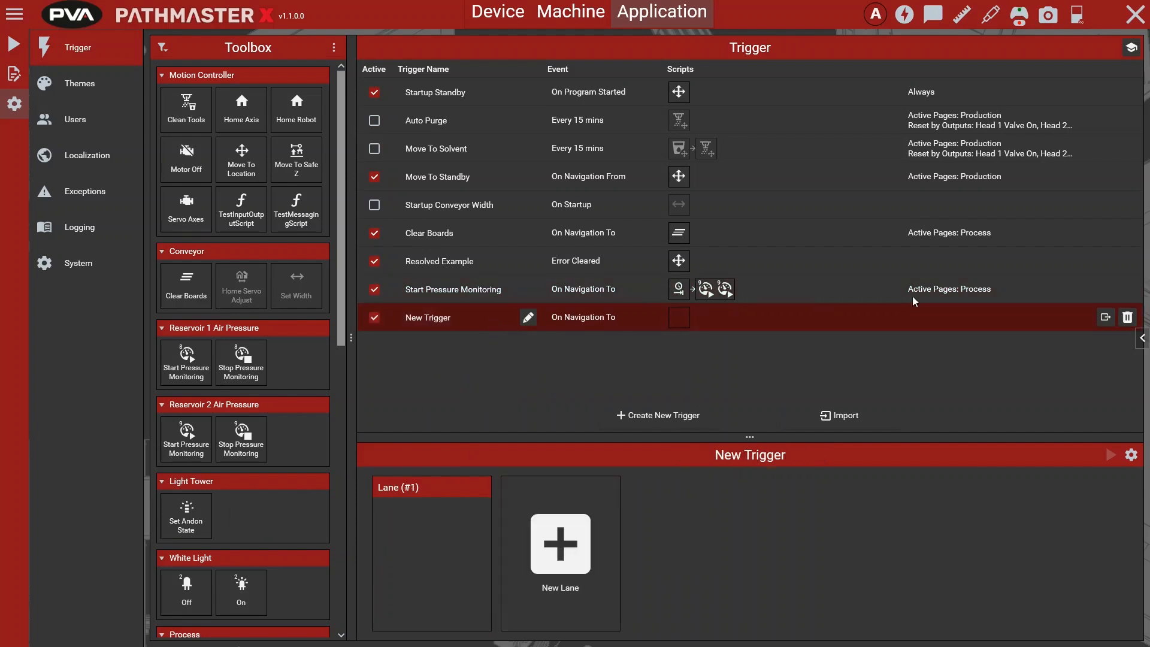
click(1126, 317)
Start importing a trigger, select Needle Calibration.extrigger in the Machine Backups folder, and cancel the import.
click(839, 416)
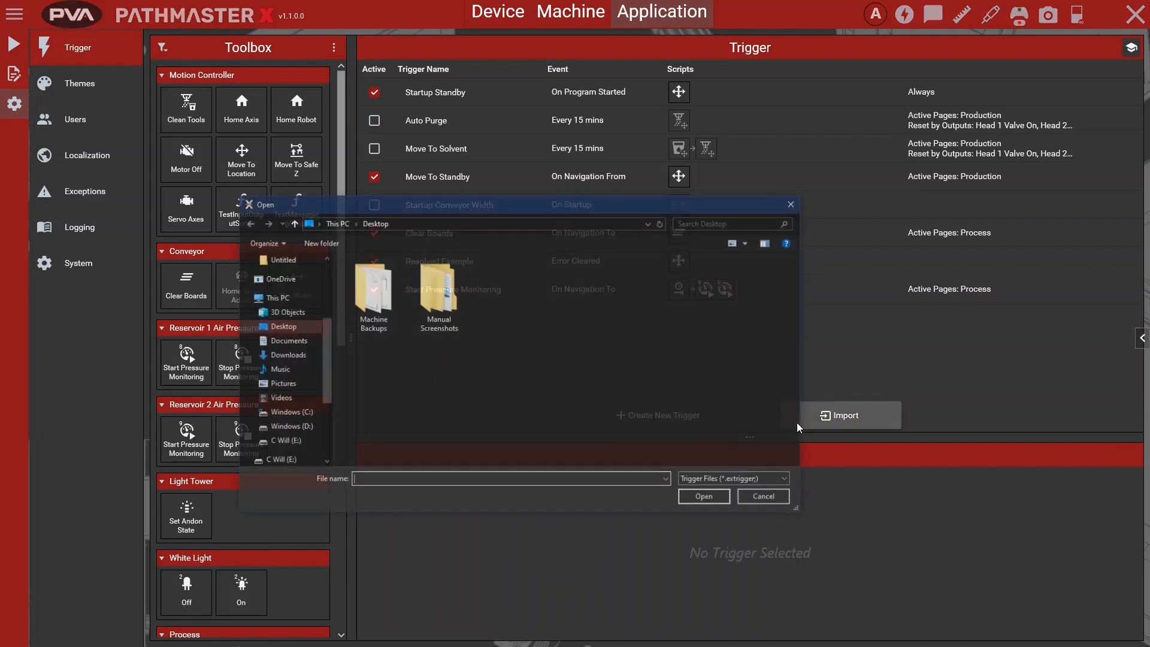
double_click(383, 324)
click(386, 281)
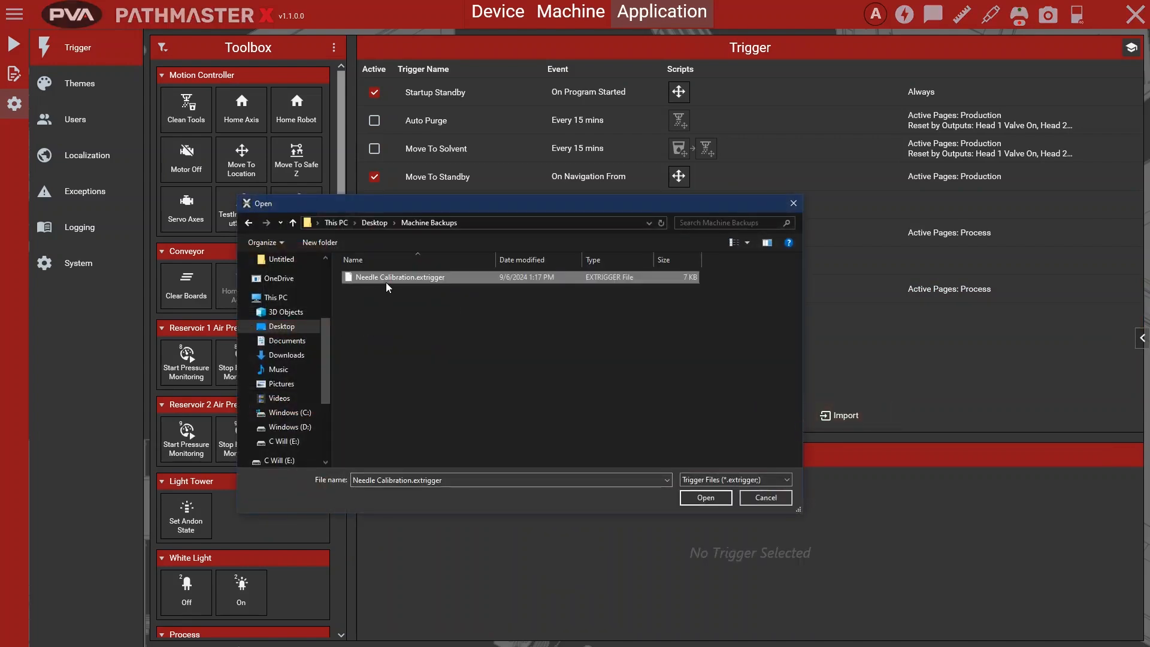
click(793, 204)
Open the export dialog for the Start Pressure Monitoring trigger and close it.
click(958, 289)
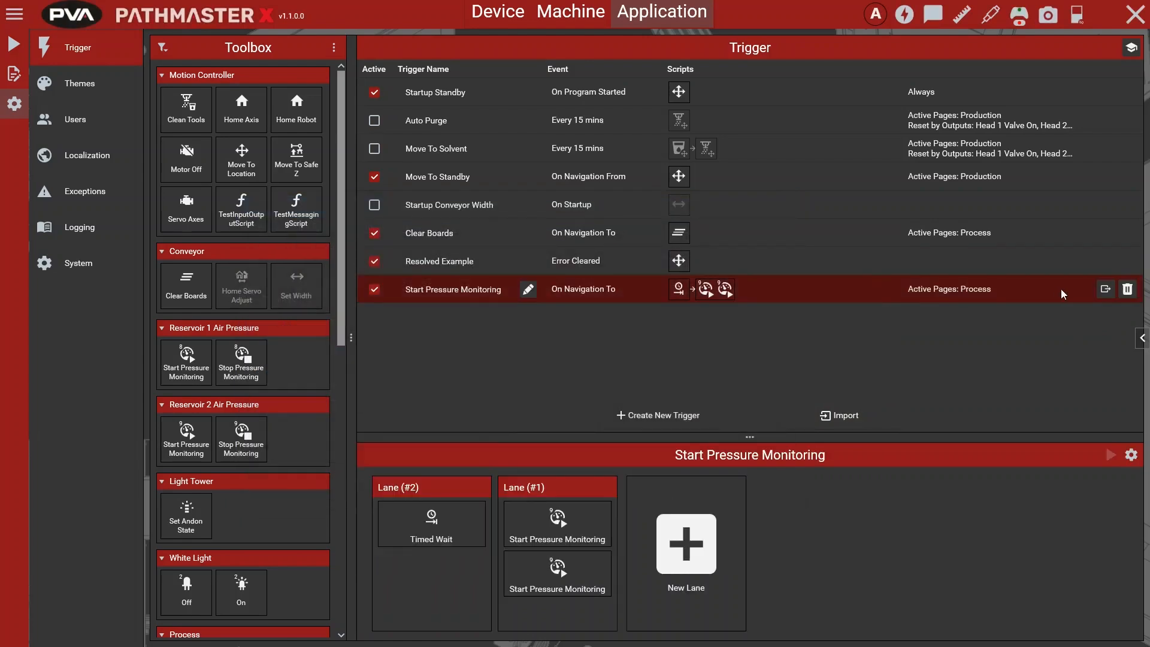
click(1106, 290)
click(750, 498)
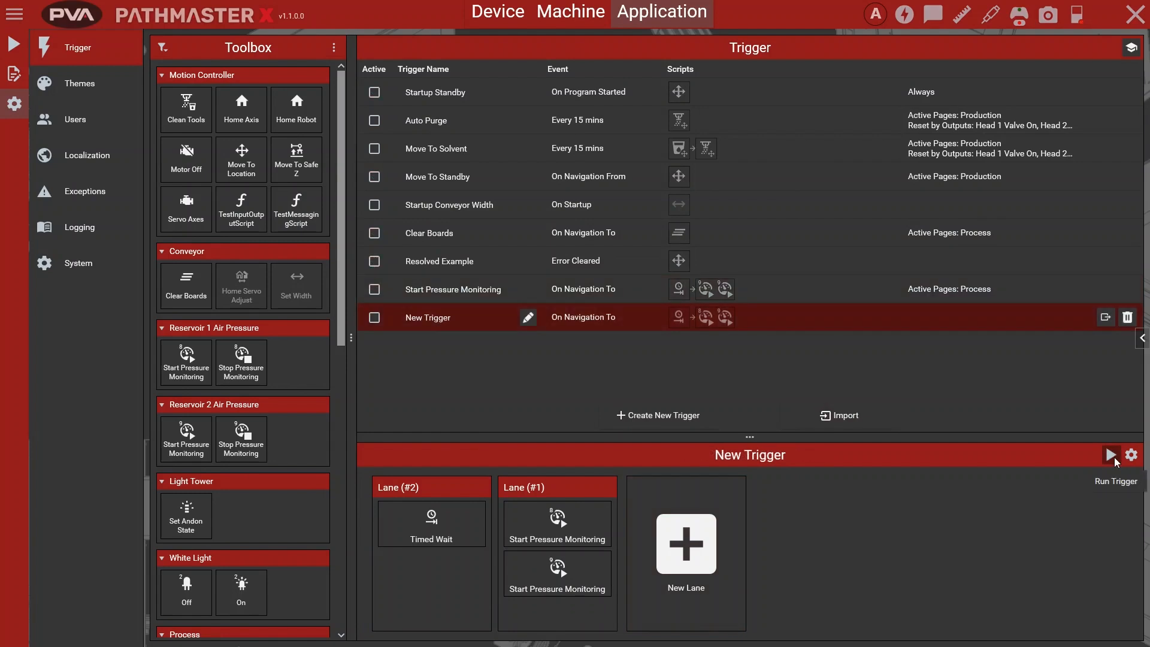